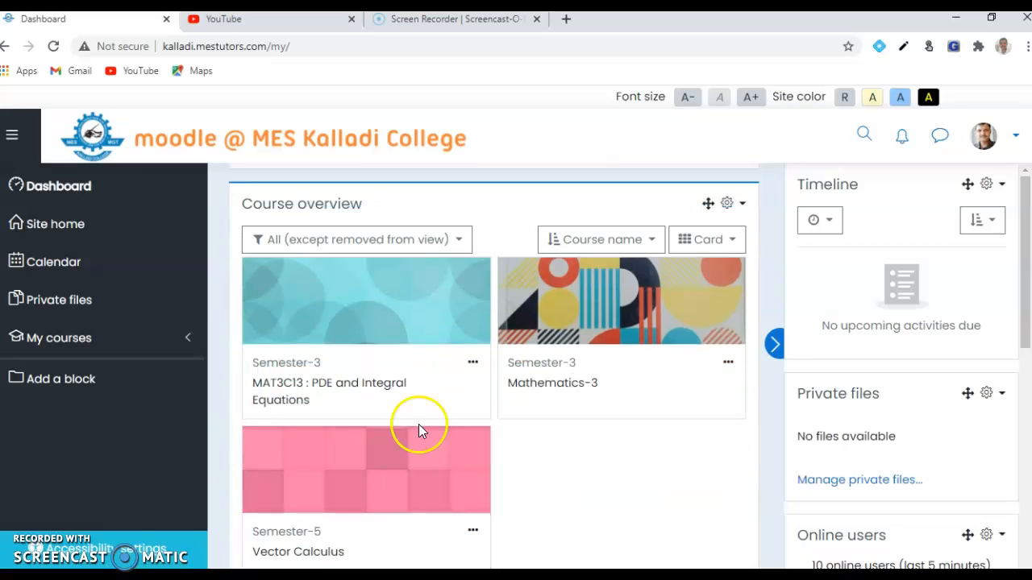
Step: Open the Second Internal Examination quiz in the Mathematics-3 course
click(575, 392)
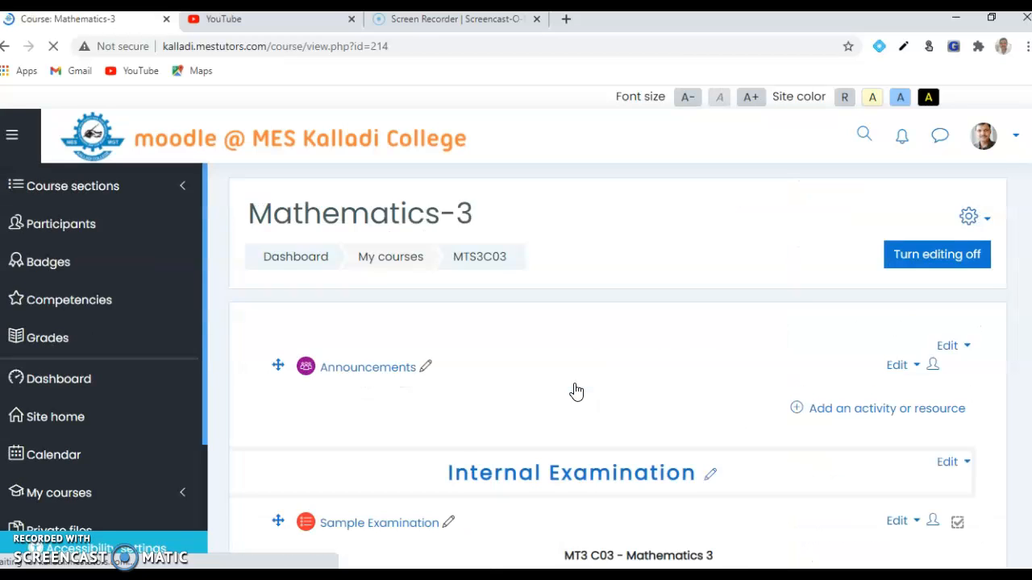
scroll(576, 391, down, 5)
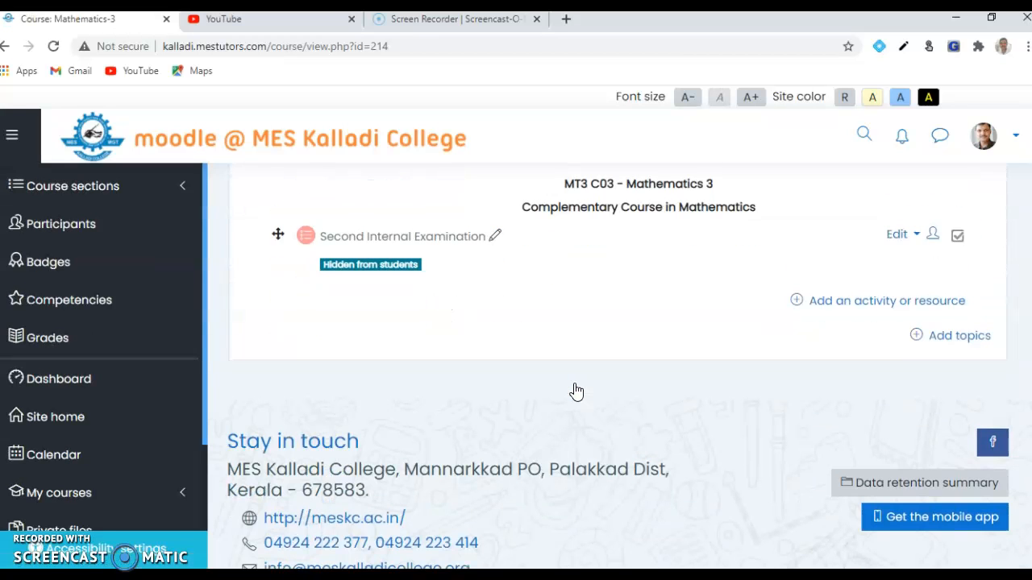
click(550, 345)
scroll(552, 346, up, 1)
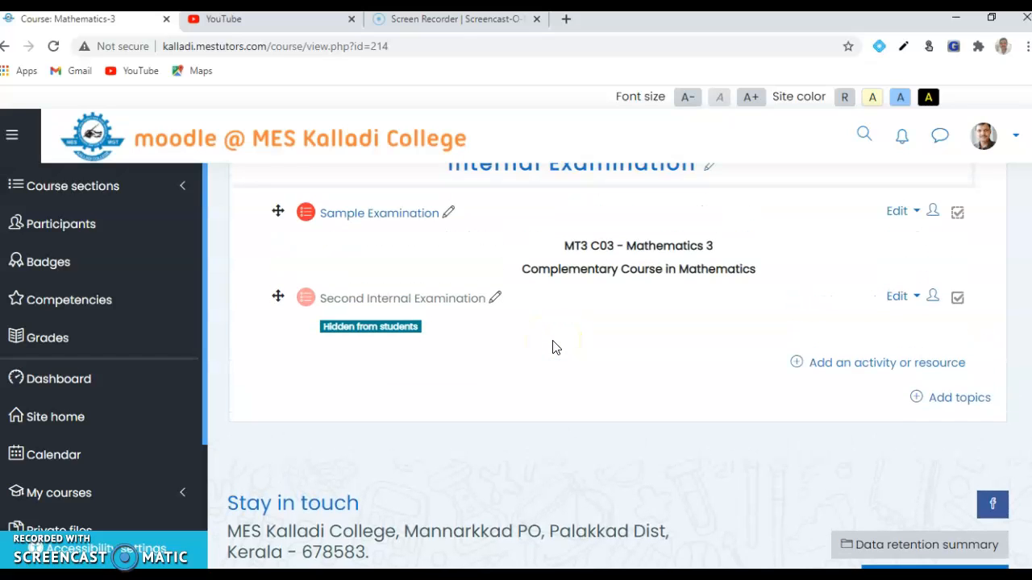
click(422, 302)
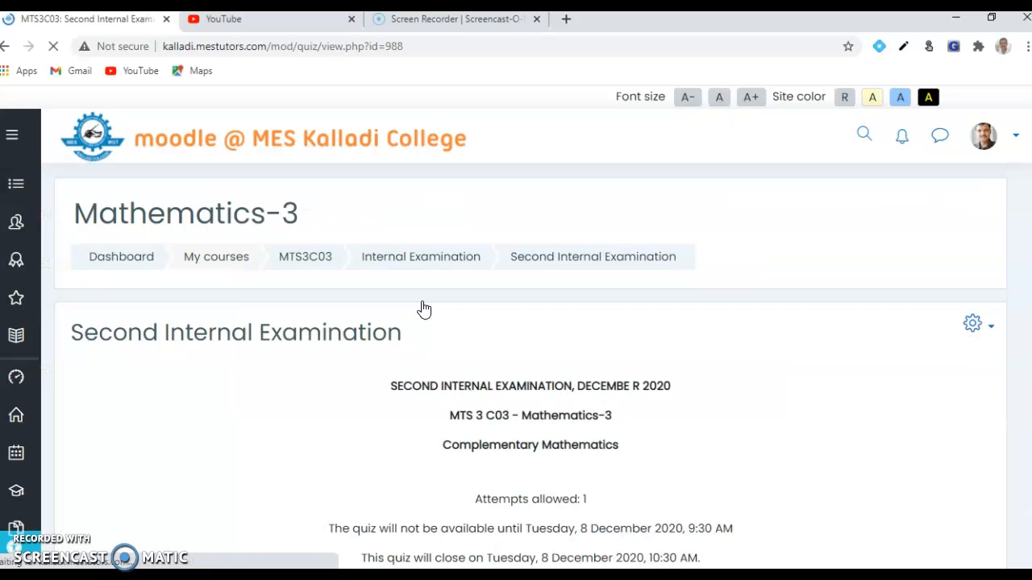
Step: Open the question bank's export page for the Second Internal Examination quiz
scroll(424, 309, down, 3)
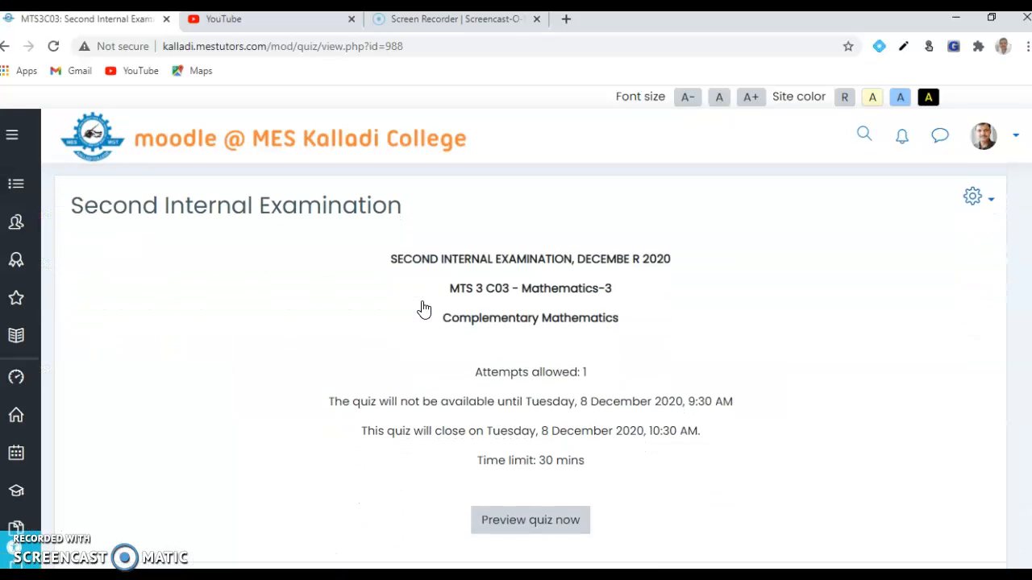
scroll(424, 310, up, 2)
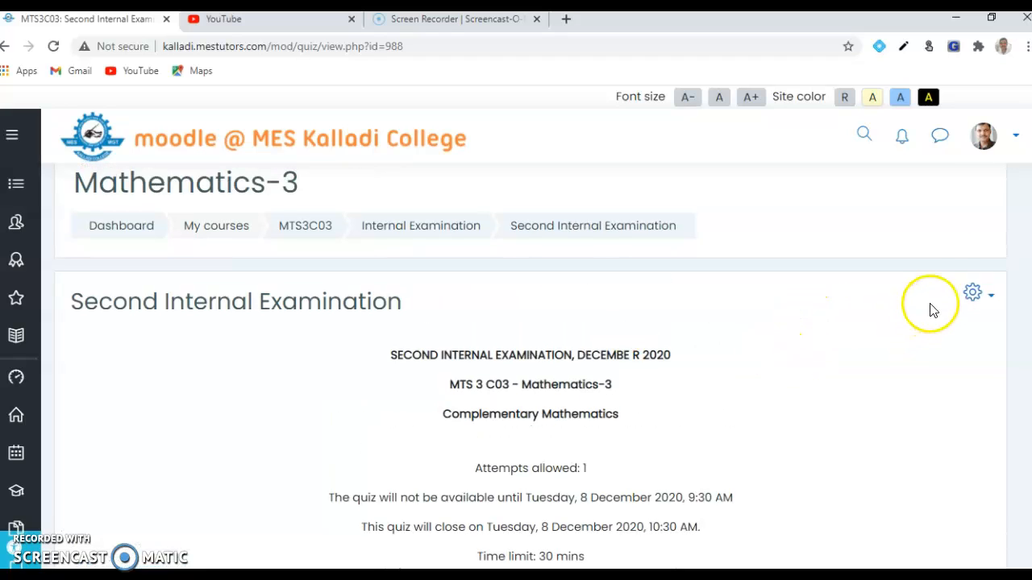
click(969, 298)
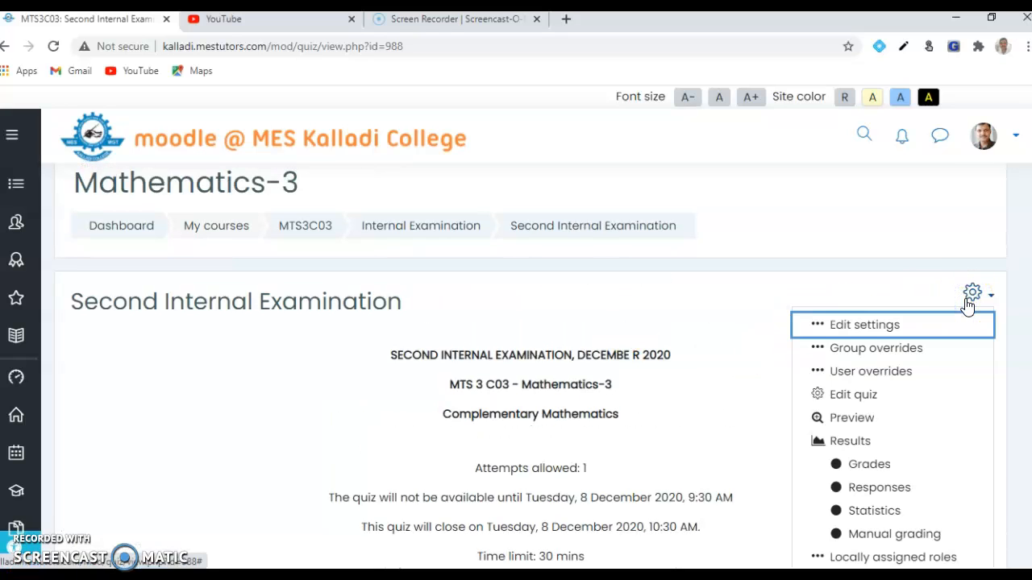
key(Down)
key(Down)
key(Down)
key(Down)
key(Down)
key(Down)
key(Down)
key(Down)
key(Down)
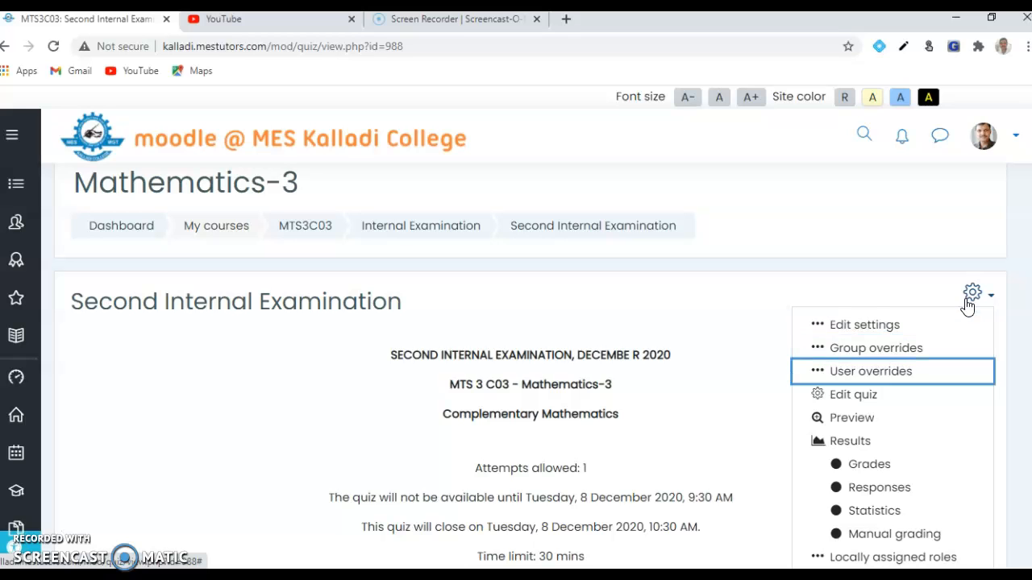
key(Down)
key(Down)
key(Down)
key(Down)
key(Down)
key(Down)
key(Down)
key(Down)
key(Down)
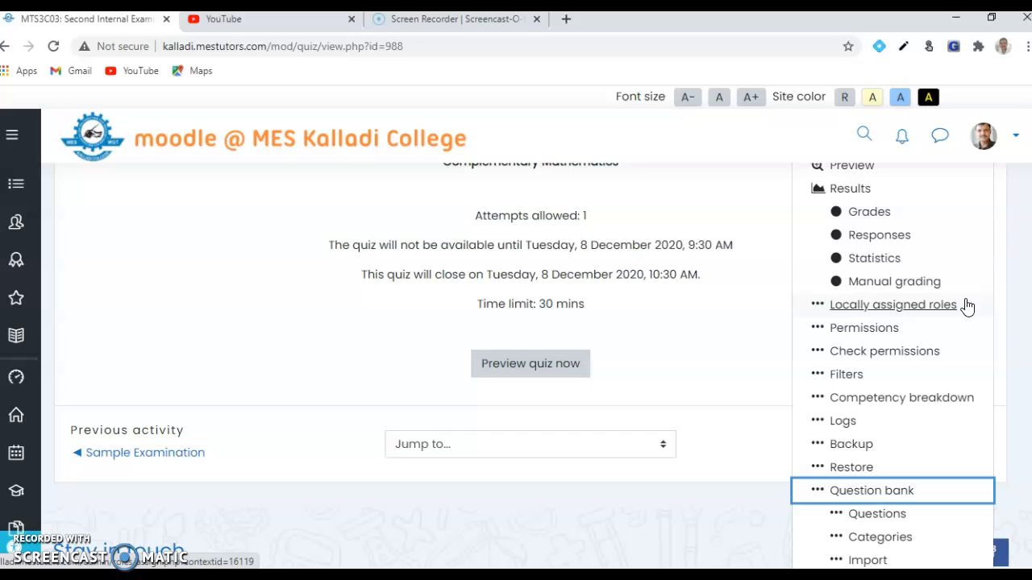
key(Down)
key(Down)
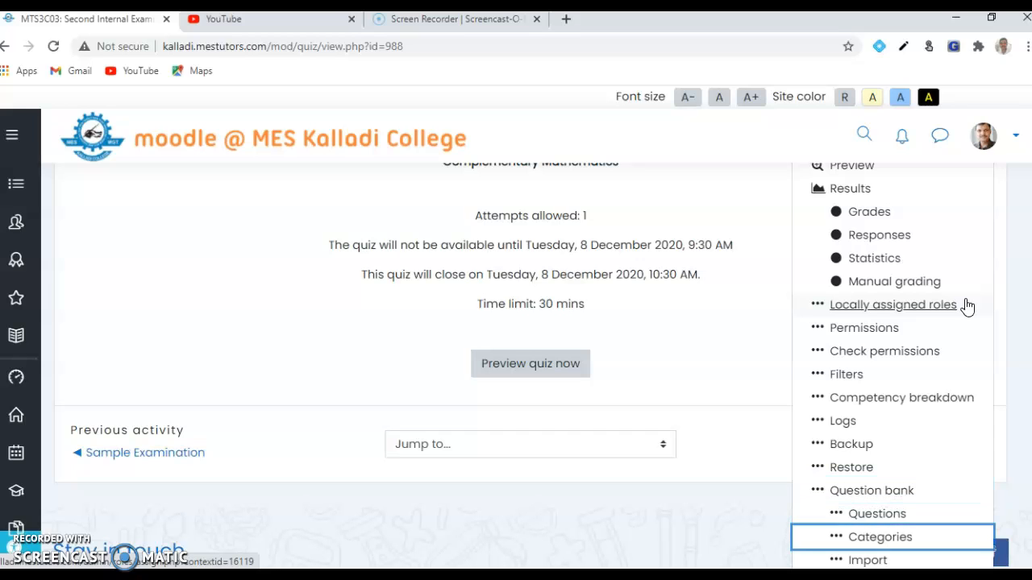
key(Down)
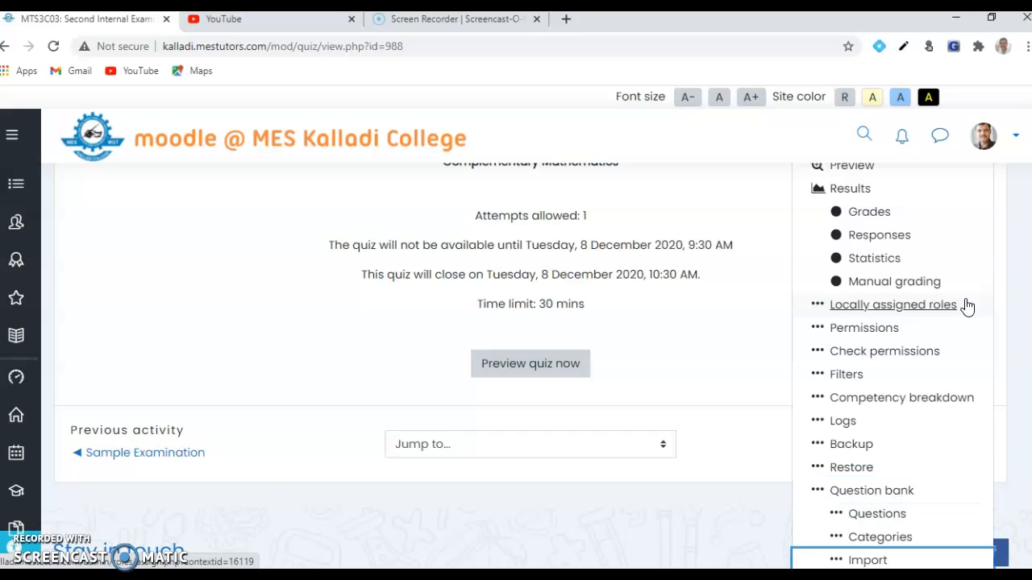
key(Down)
click(875, 331)
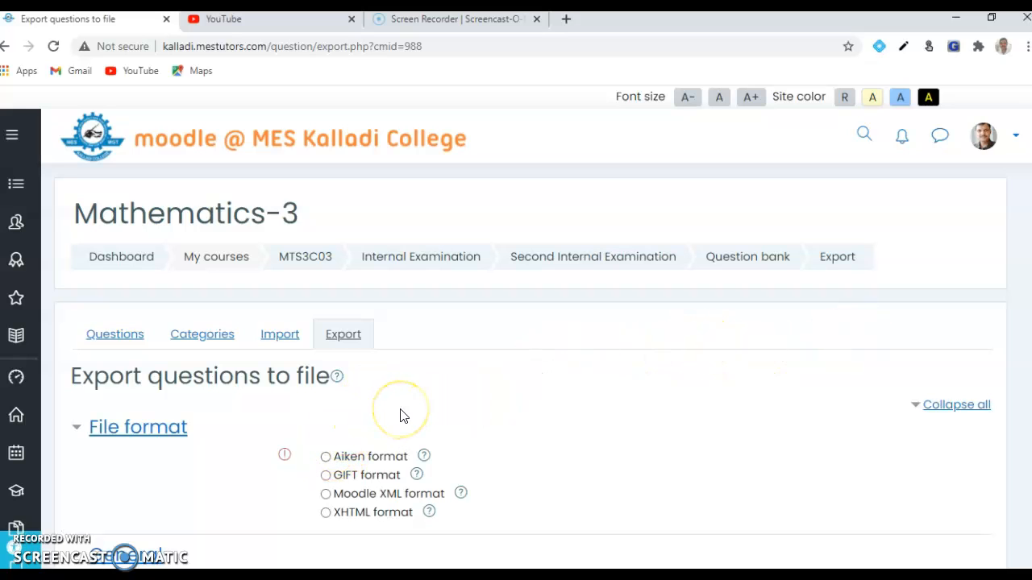
Step: Export the questions of the Default for MTS3C03 category to a file in Aiken format
scroll(403, 416, down, 1)
scroll(403, 416, down, 1)
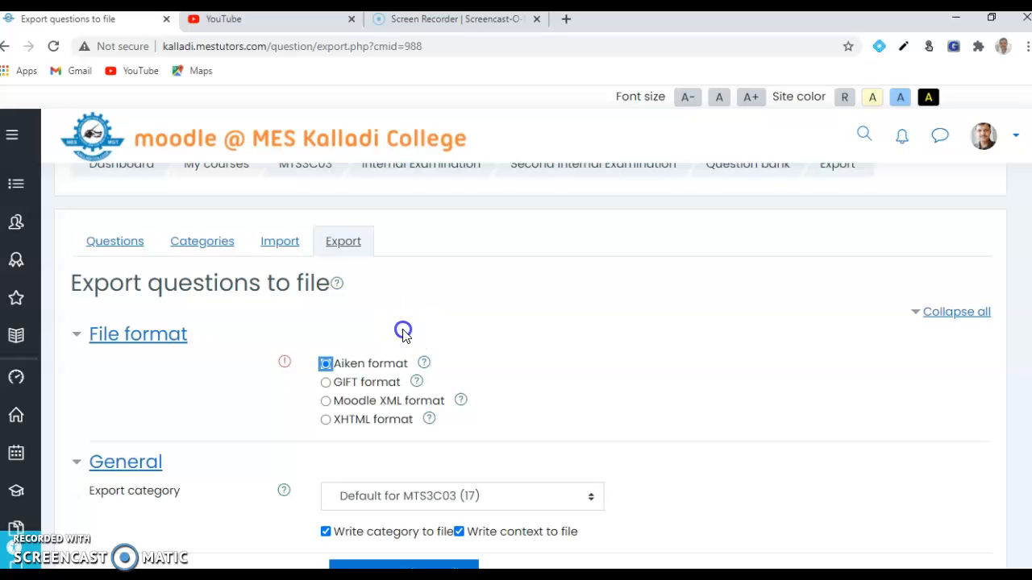
scroll(405, 335, down, 2)
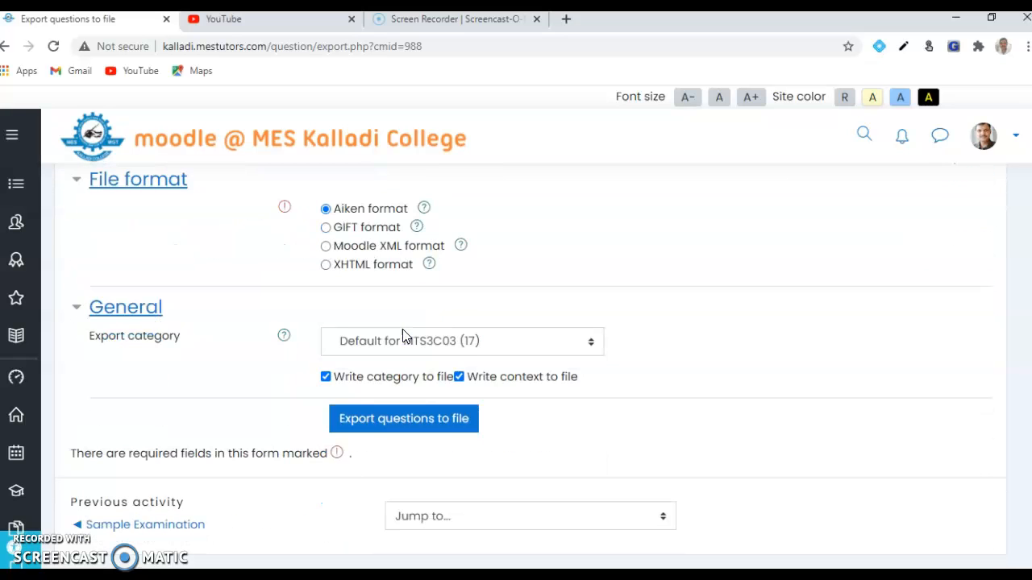
click(408, 421)
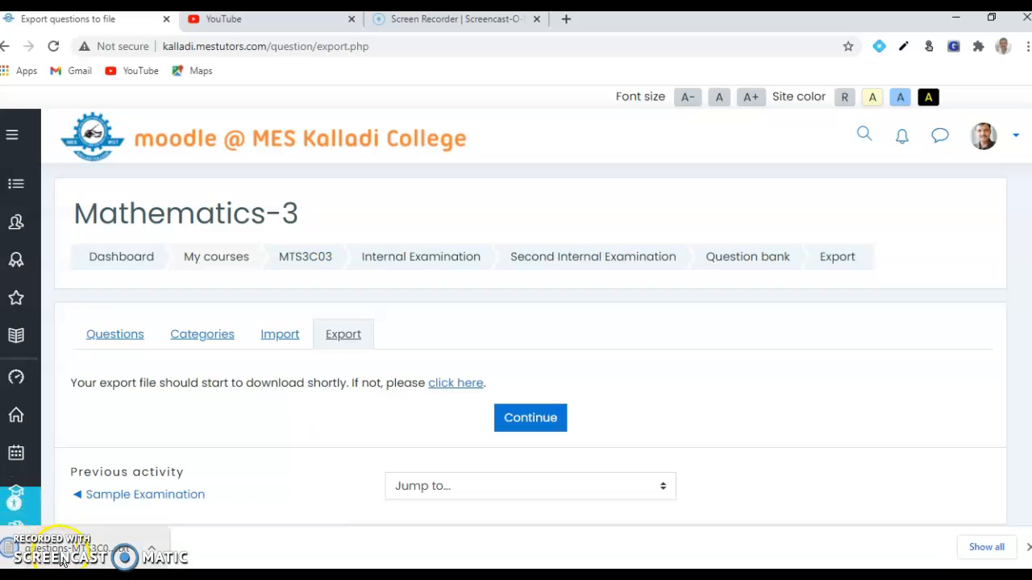
Step: Open the downloaded question file in Notepad, save a copy to the Desktop as 1, and close it
click(62, 562)
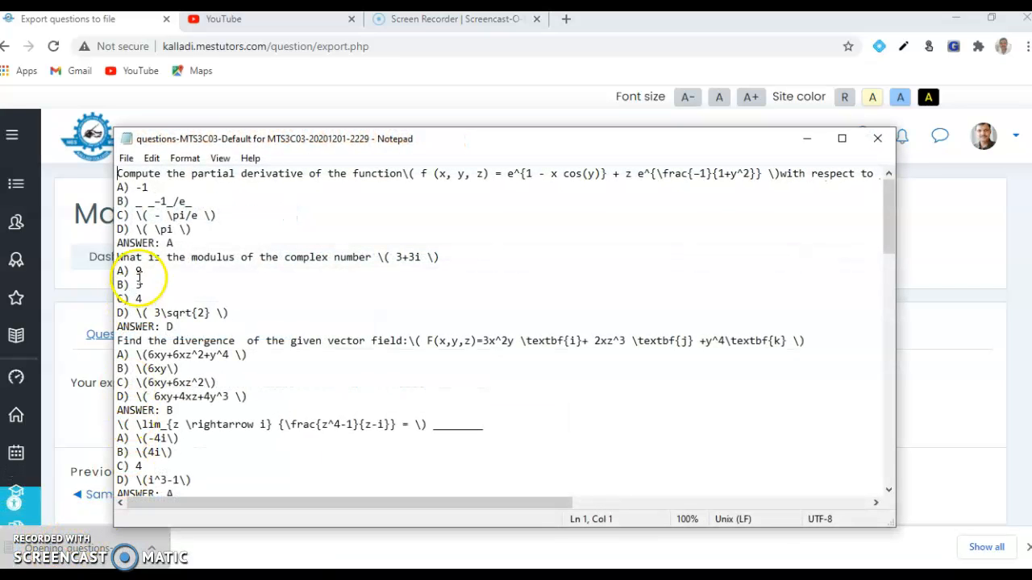
click(127, 160)
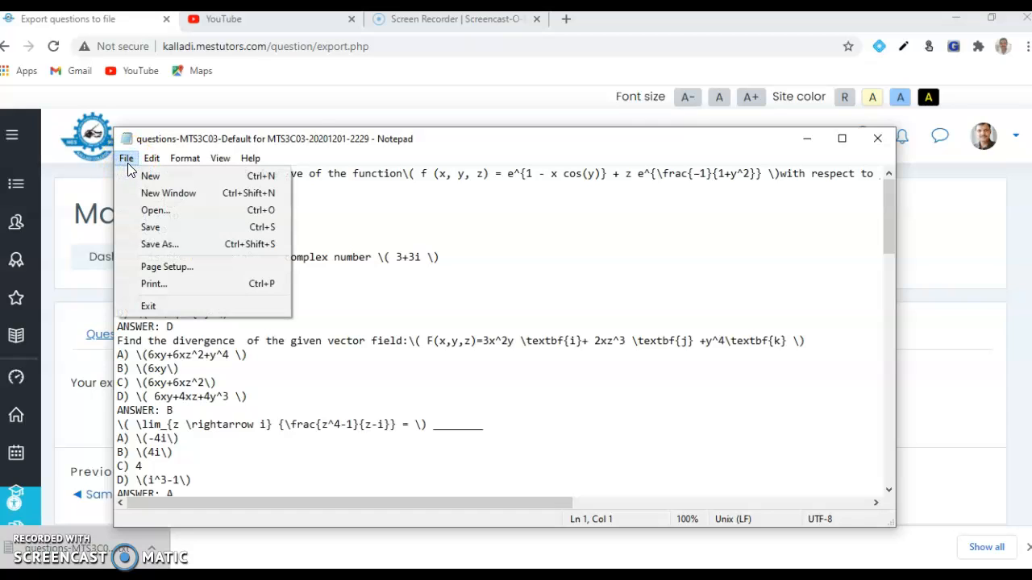
click(153, 244)
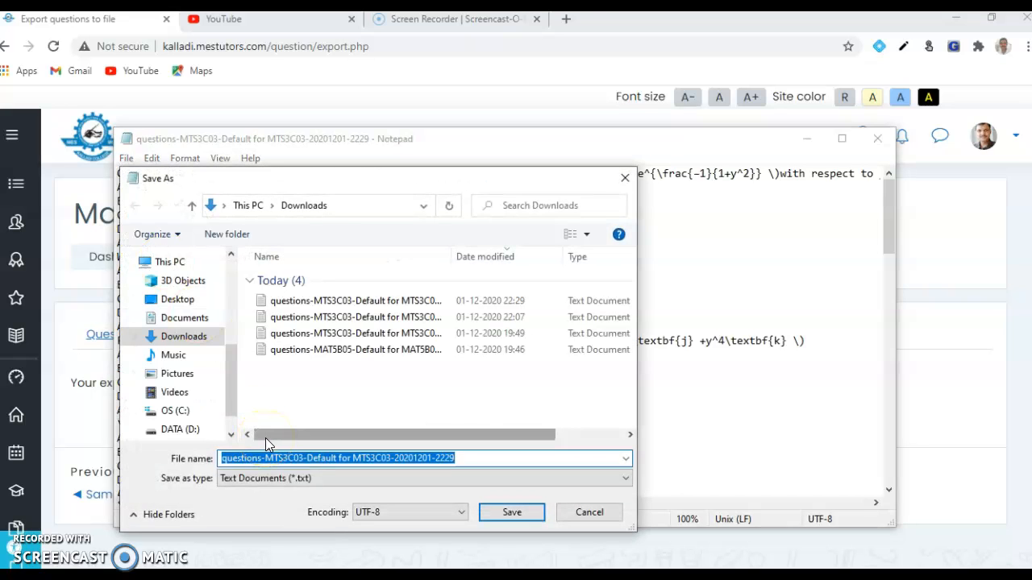
text(1)
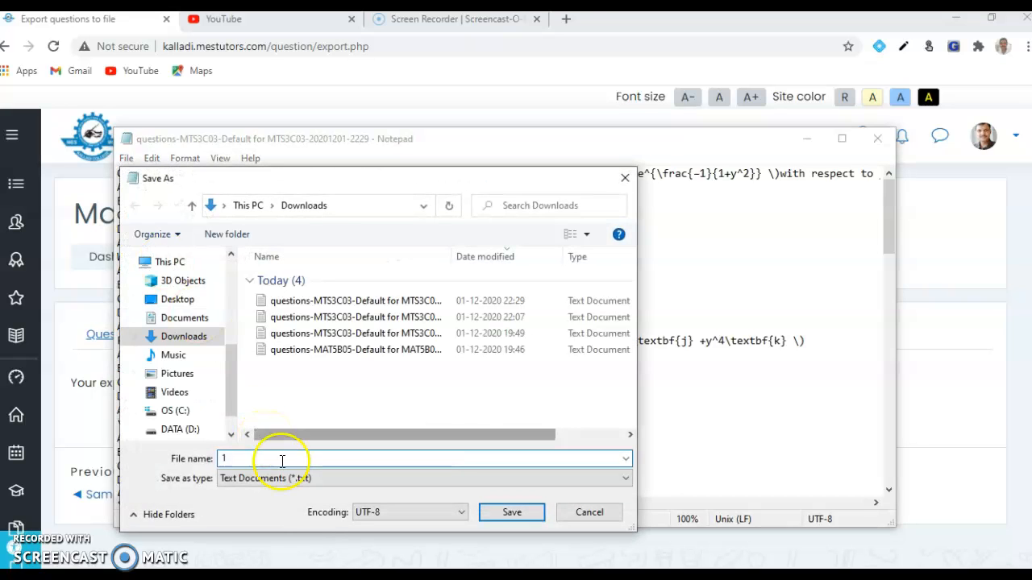
click(192, 303)
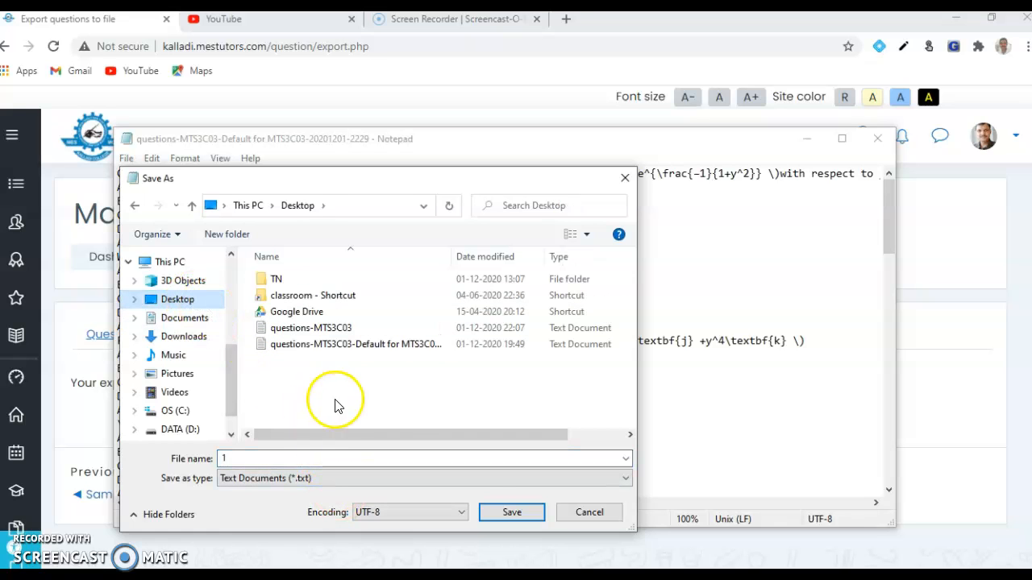
click(510, 514)
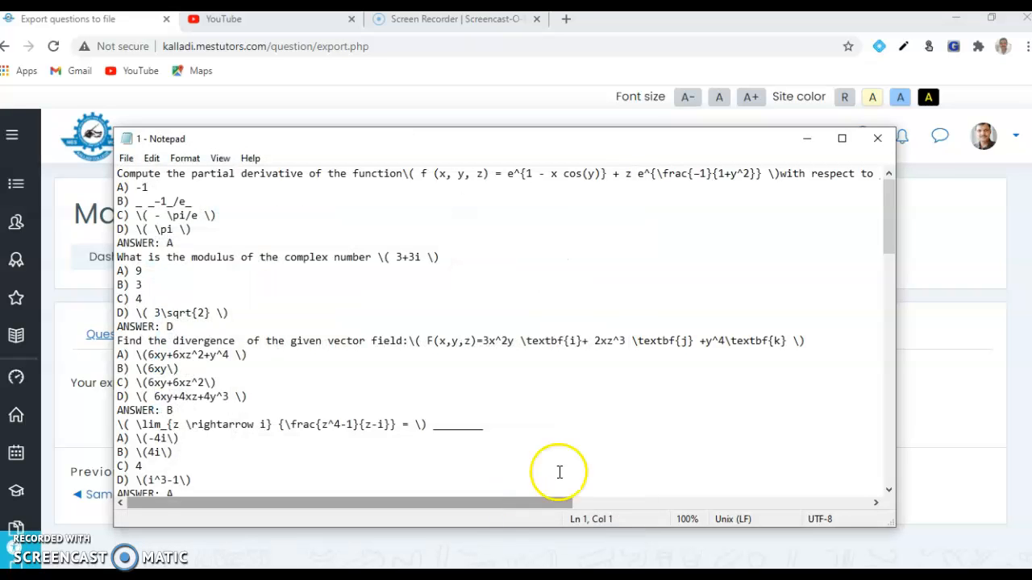
click(878, 139)
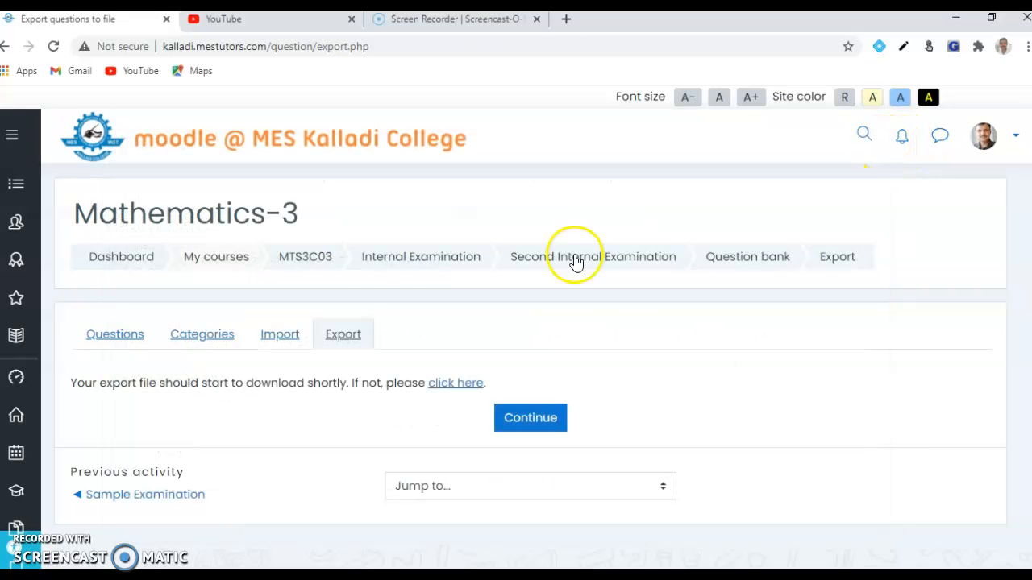
Step: Return to the dashboard and open the Trail Exam quiz in the Vector Calculus course
click(120, 269)
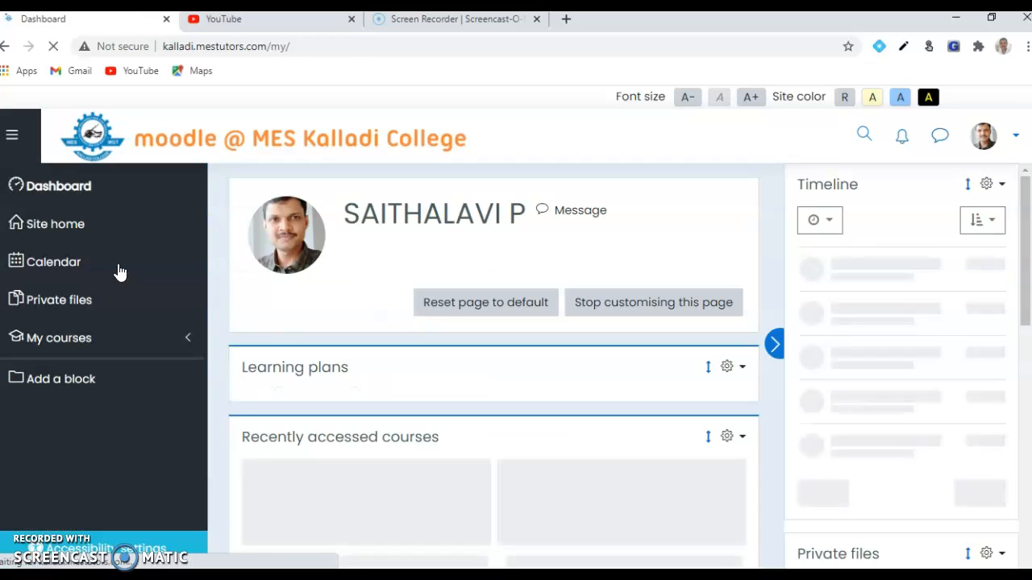
scroll(291, 386, down, 1)
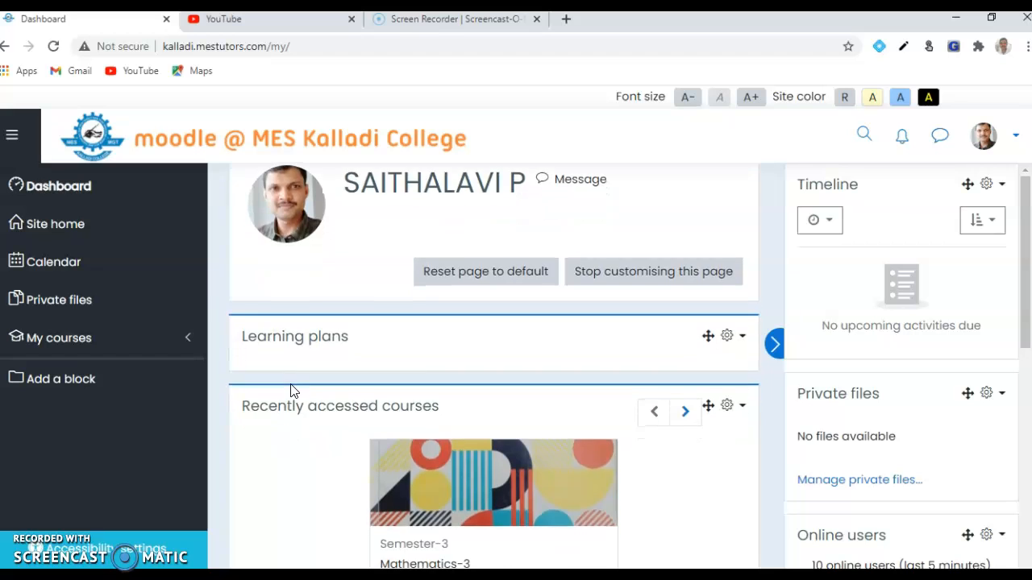
scroll(291, 390, down, 6)
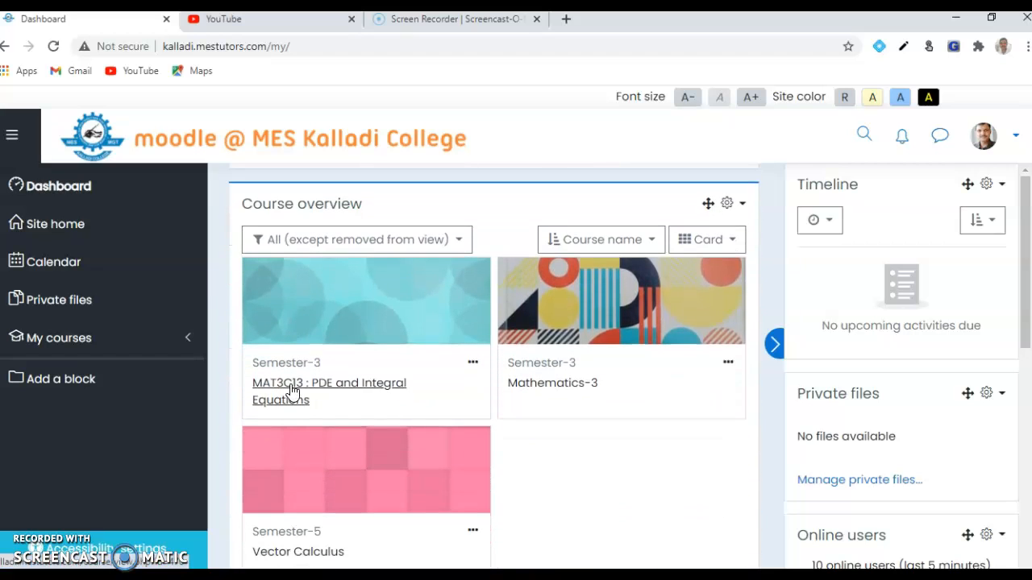
click(285, 555)
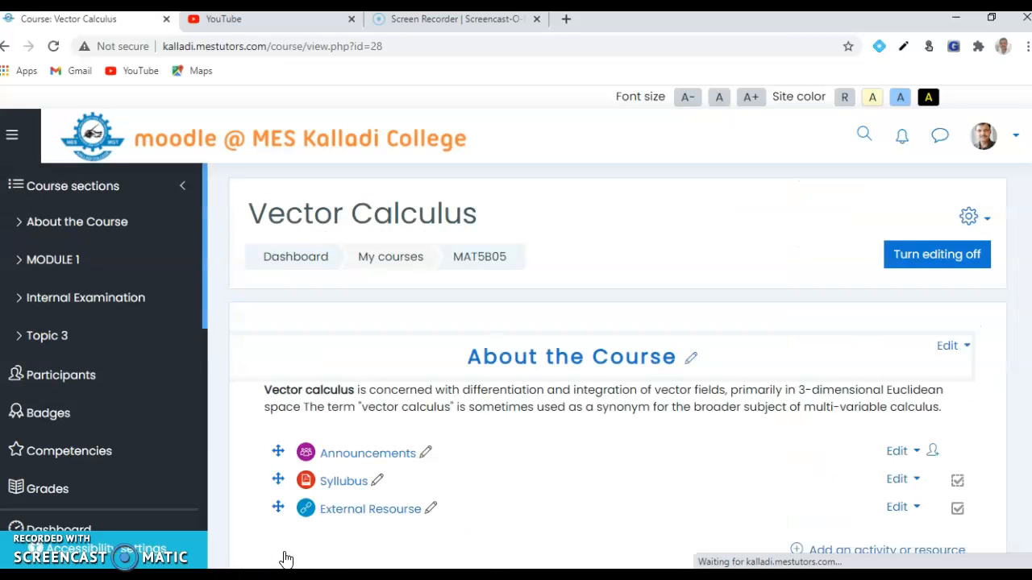
scroll(452, 509, down, 3)
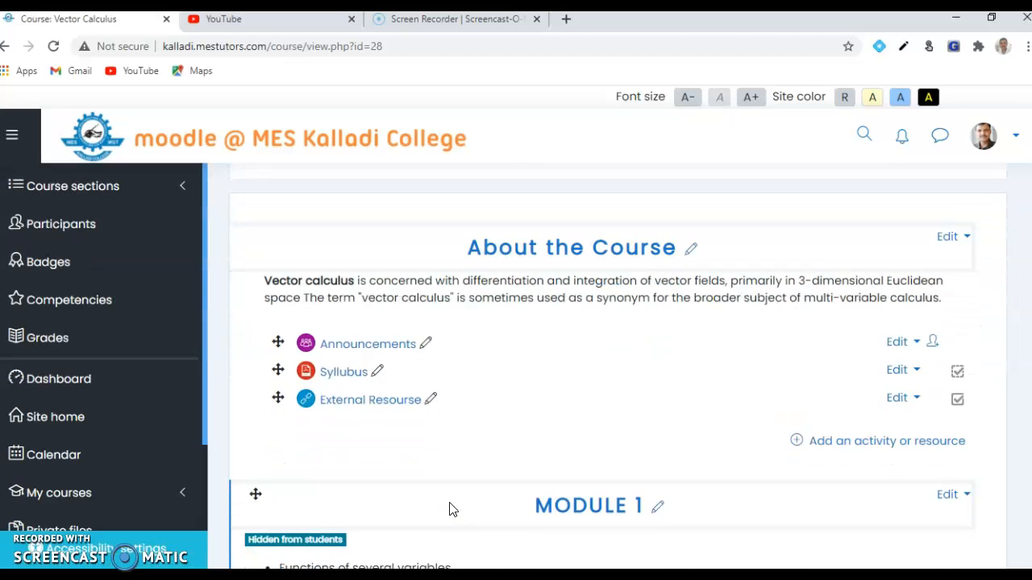
scroll(452, 510, down, 6)
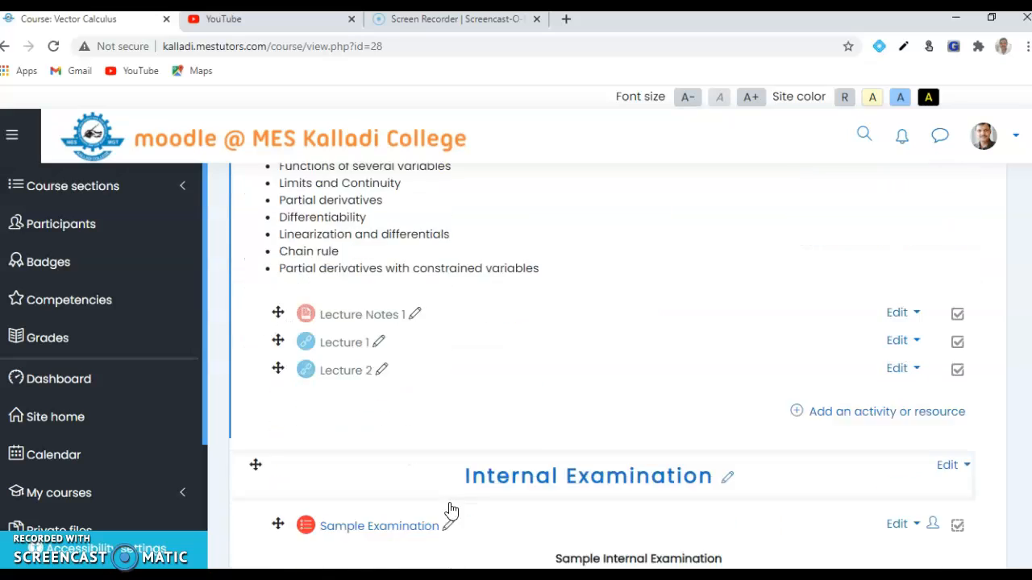
scroll(452, 510, down, 2)
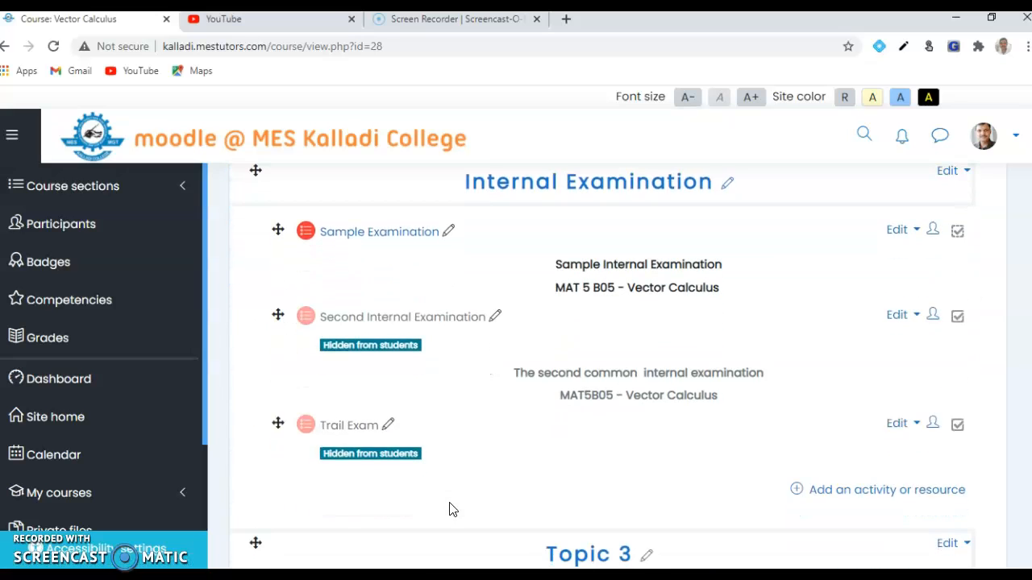
click(355, 426)
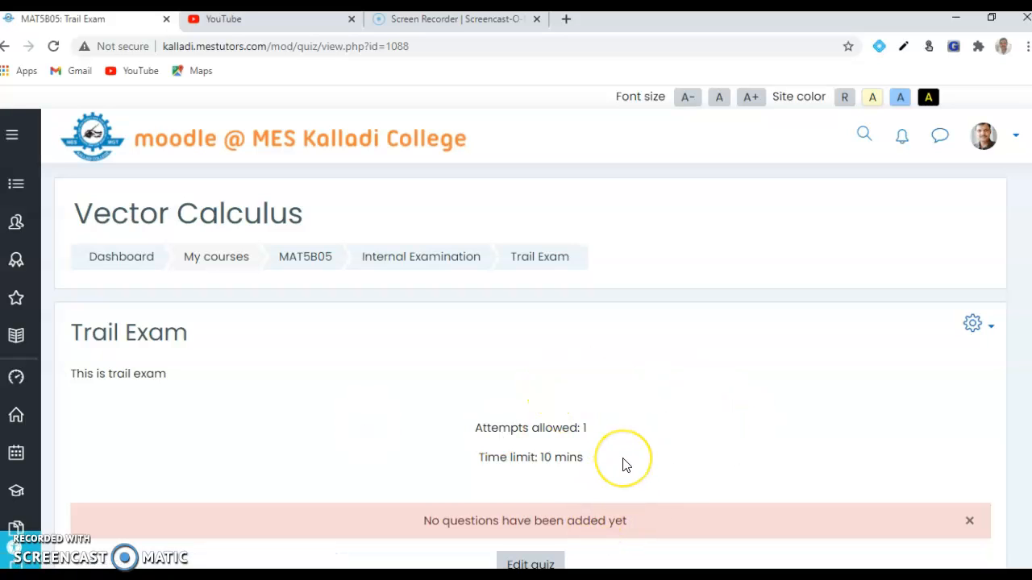
Step: Open the question bank's import page for the Trail Exam quiz
scroll(624, 465, down, 1)
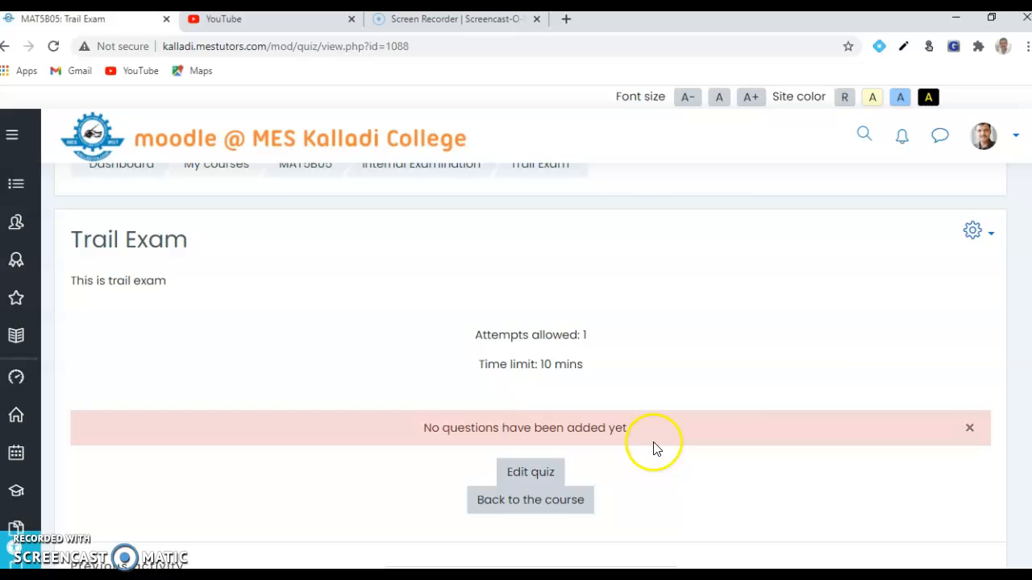
click(977, 231)
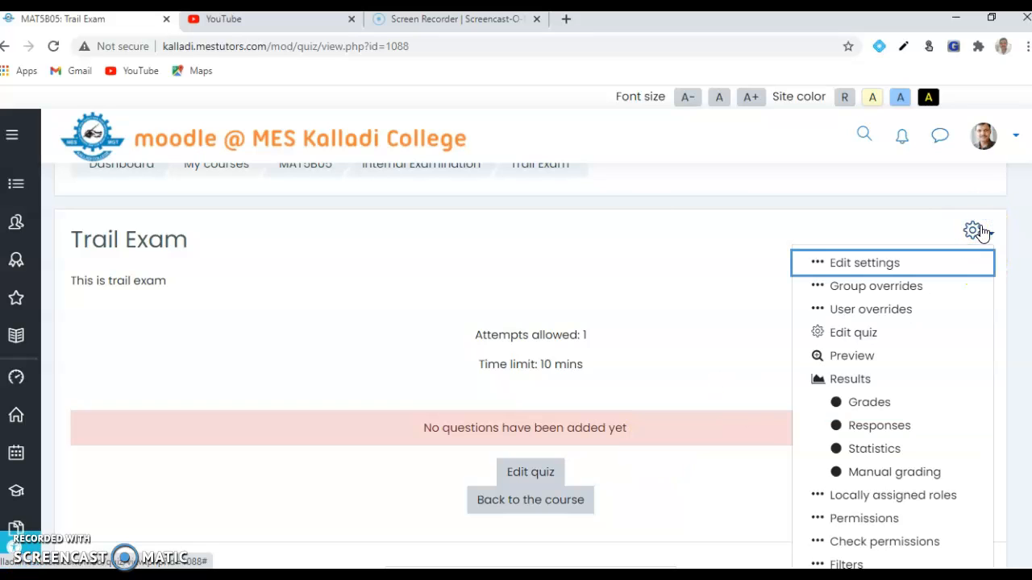
key(Down)
key(Down)
key(Down)
key(Down)
key(Down)
key(Down)
key(Down)
key(Down)
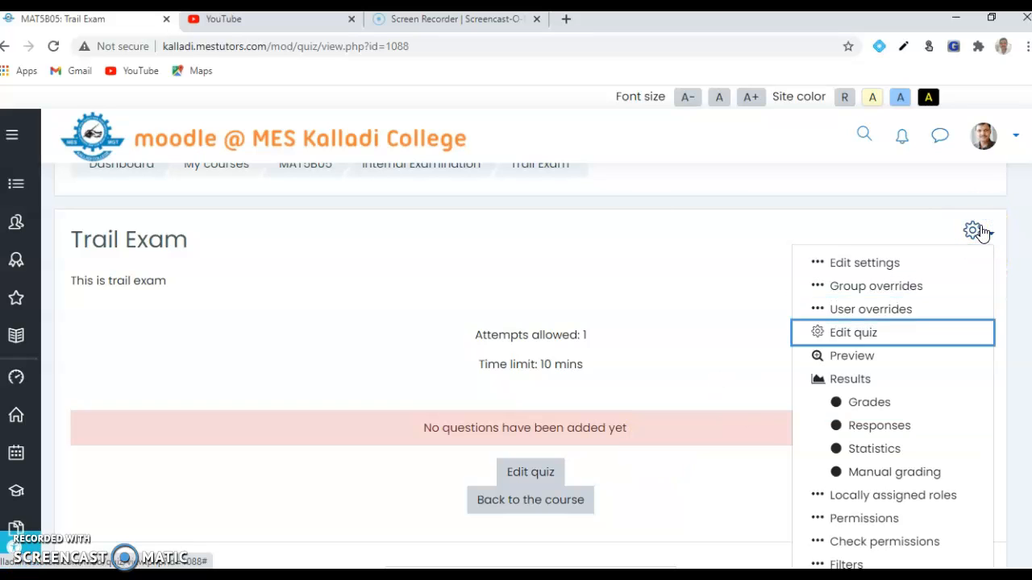
key(Down)
key(Down)
key(Down)
key(Down)
key(Down)
key(Down)
key(Down)
key(Down)
key(Down)
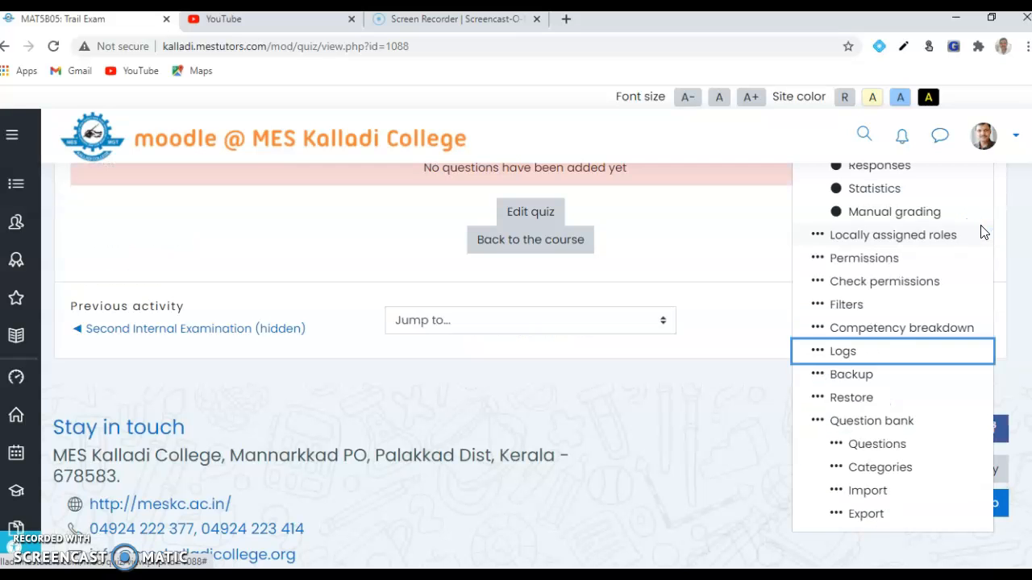
click(866, 489)
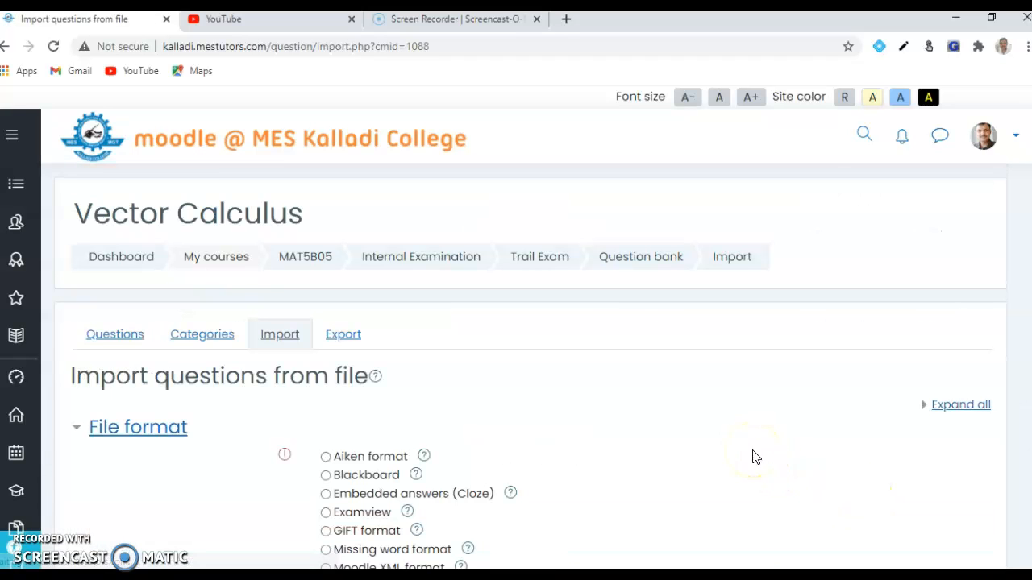
Step: Select Aiken format as the file format for the question import
scroll(755, 457, down, 1)
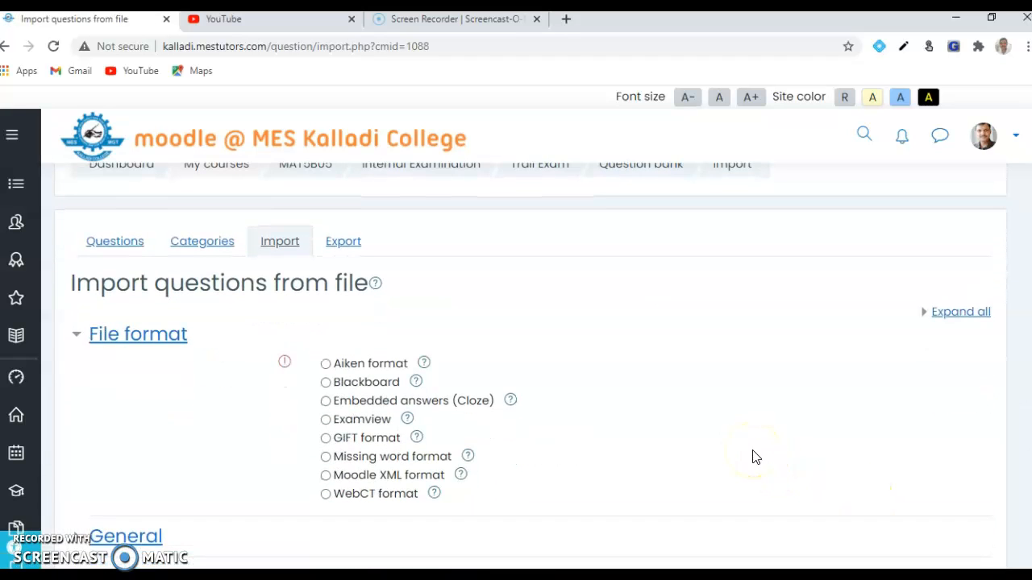
click(326, 364)
click(446, 340)
scroll(448, 345, down, 3)
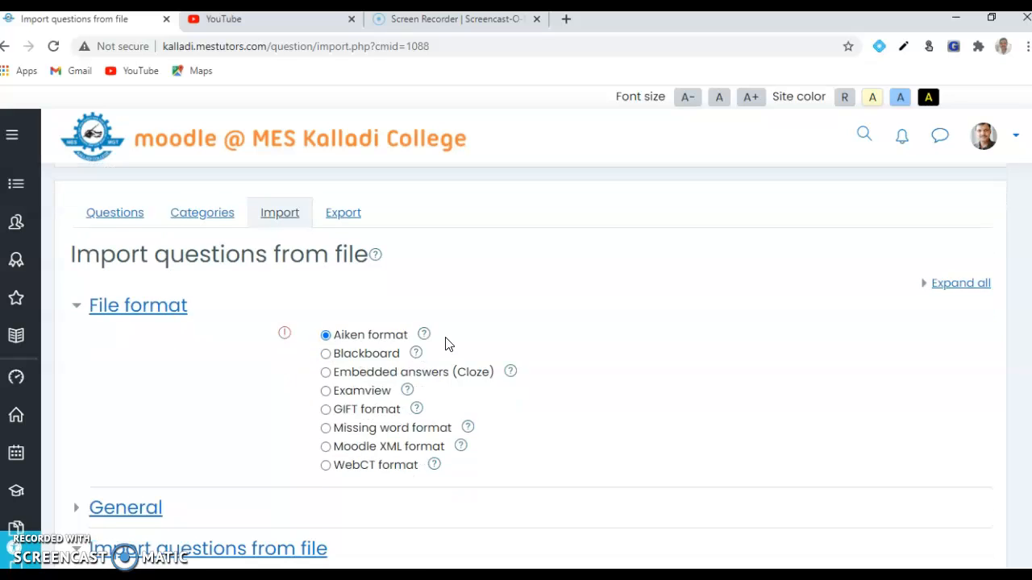
scroll(448, 345, down, 1)
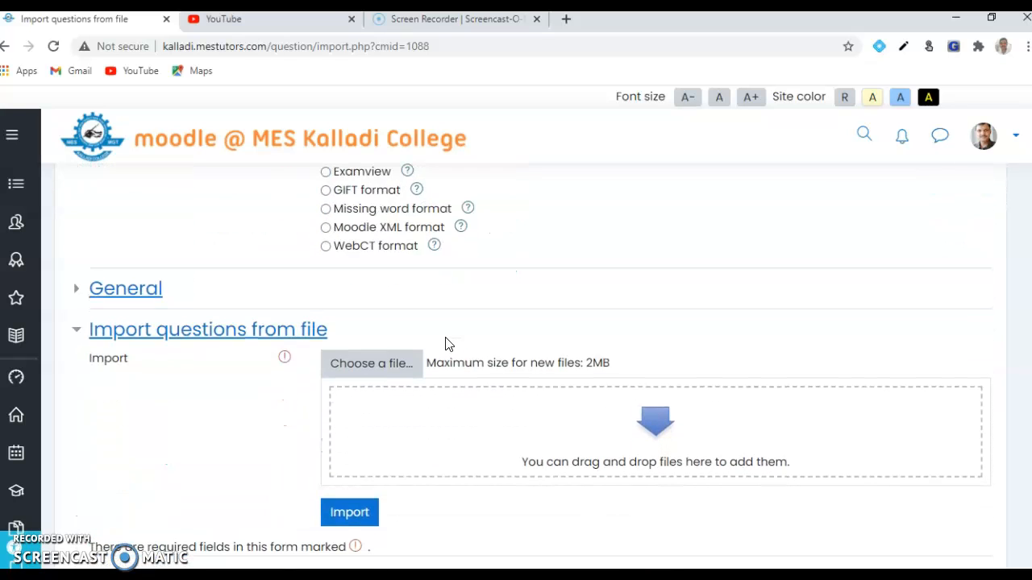
Step: Upload the text file 1 from the Desktop as the question file to import
click(390, 364)
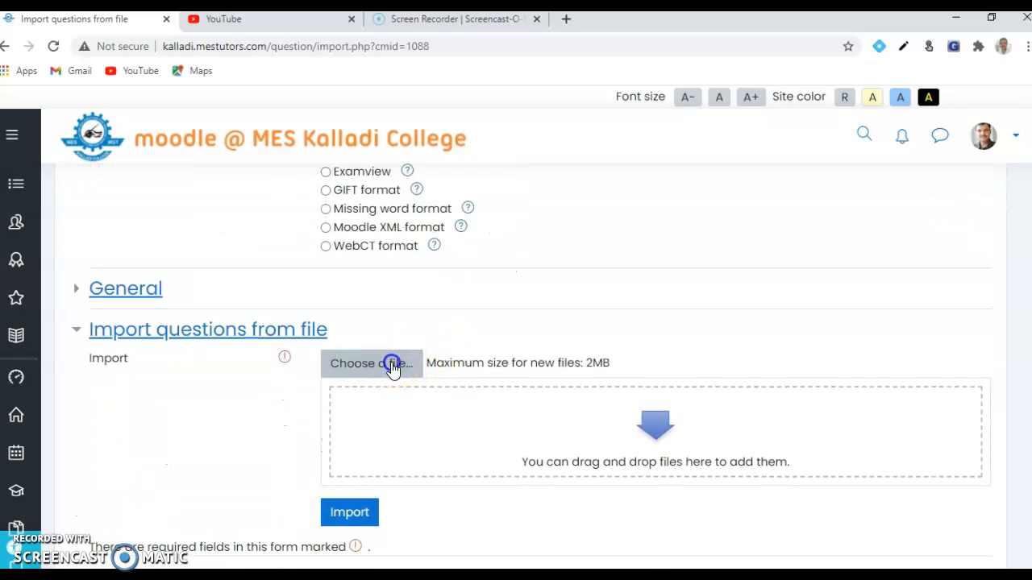
click(406, 275)
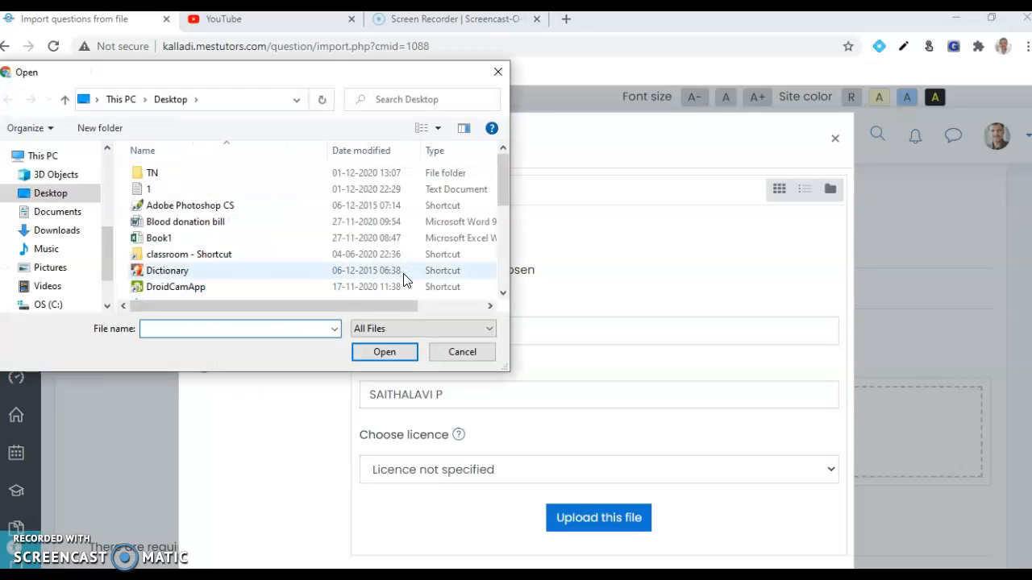
click(156, 197)
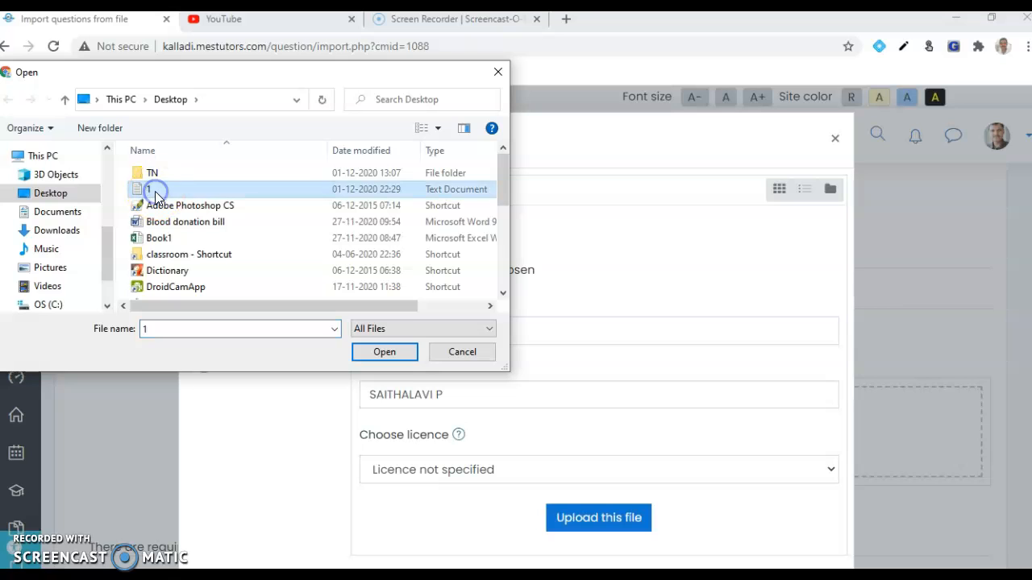
click(383, 353)
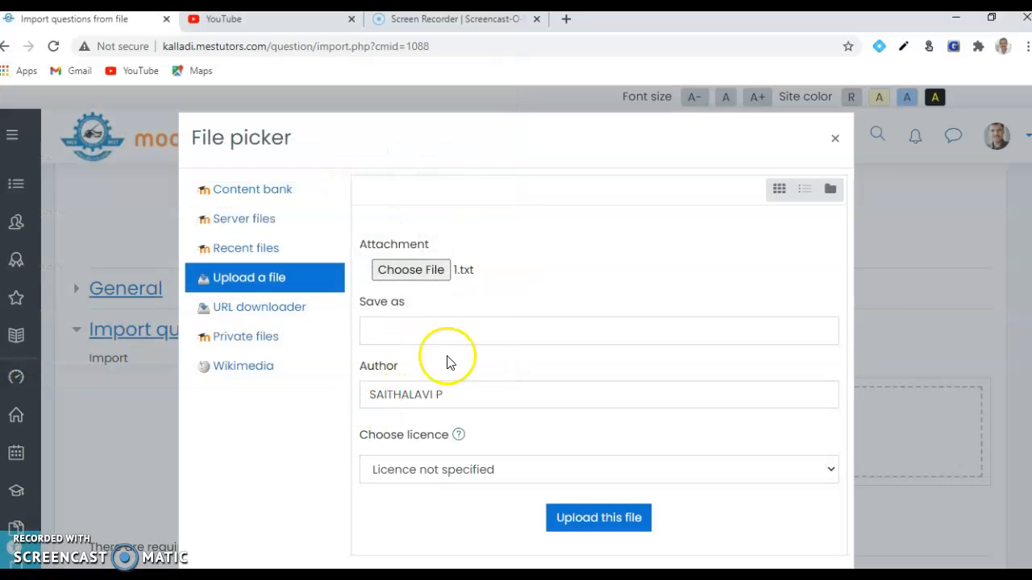
click(577, 517)
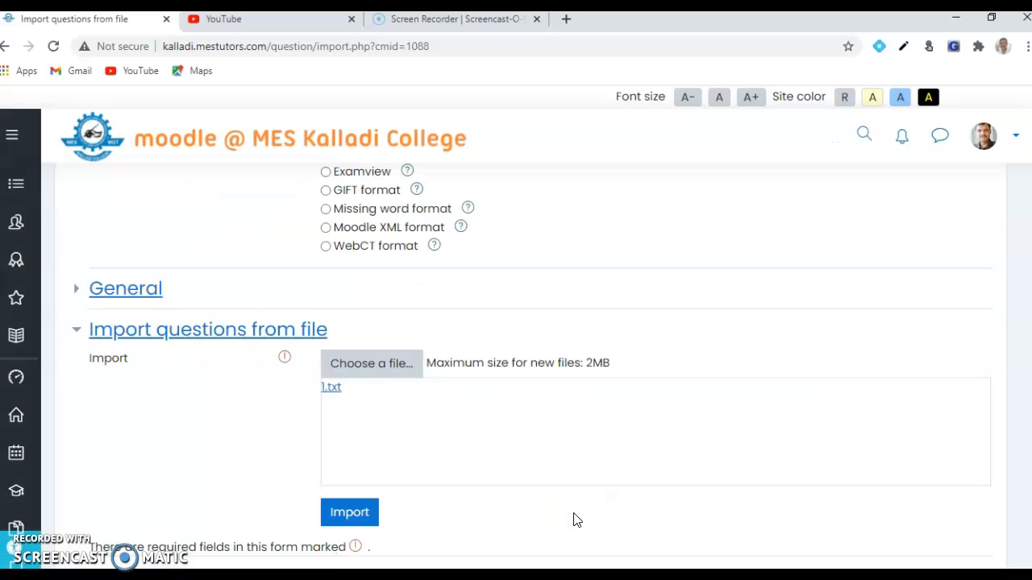
Step: Import the questions from 1.txt, continue to the question bank, and look through the imported question list
click(355, 516)
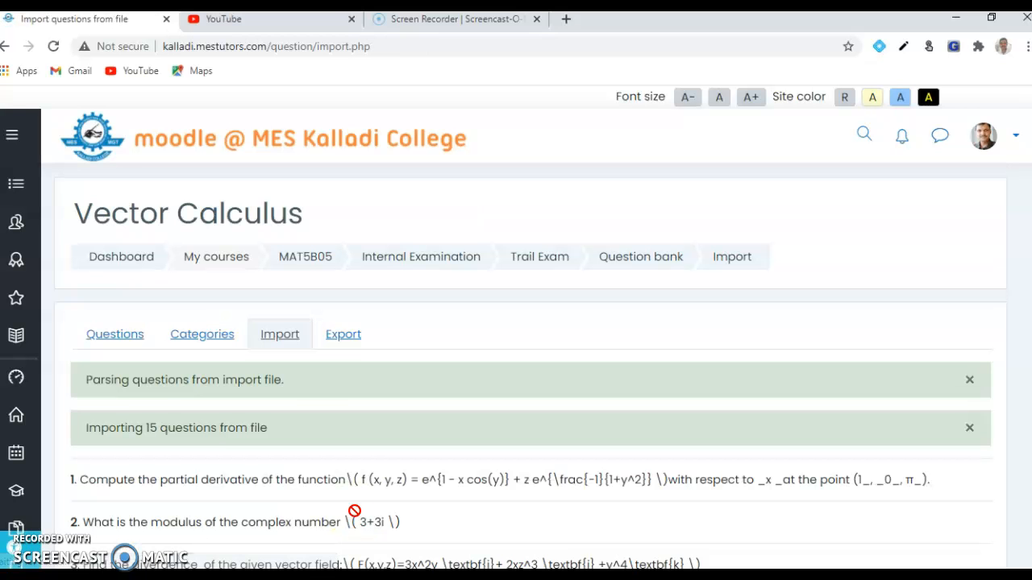
scroll(355, 512, down, 6)
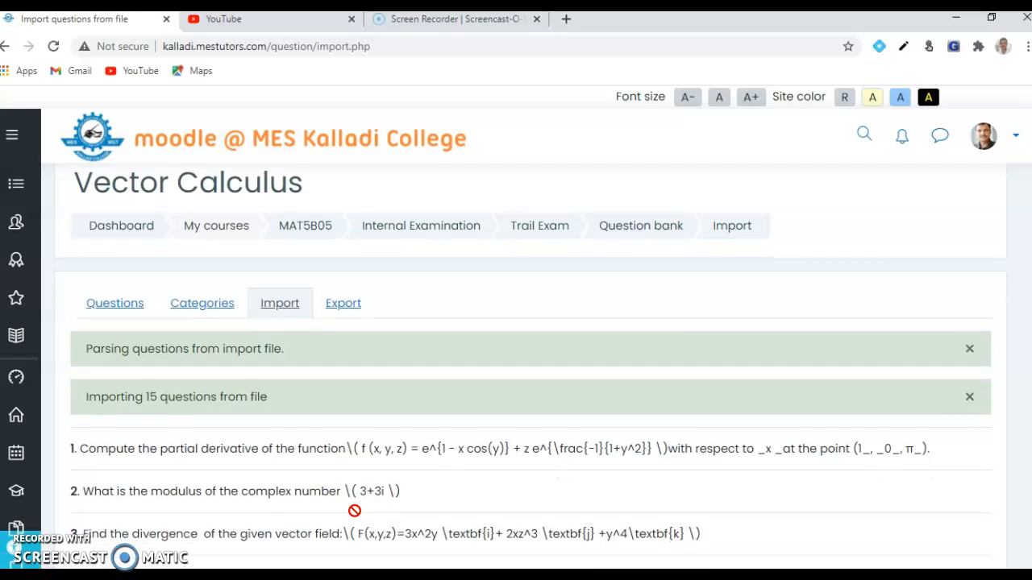
scroll(355, 511, down, 3)
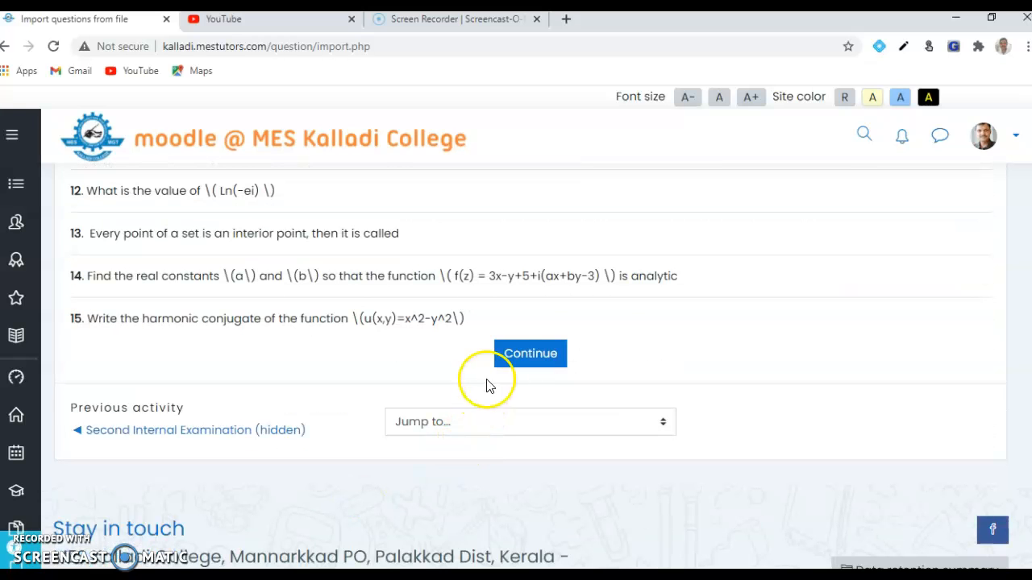
click(528, 358)
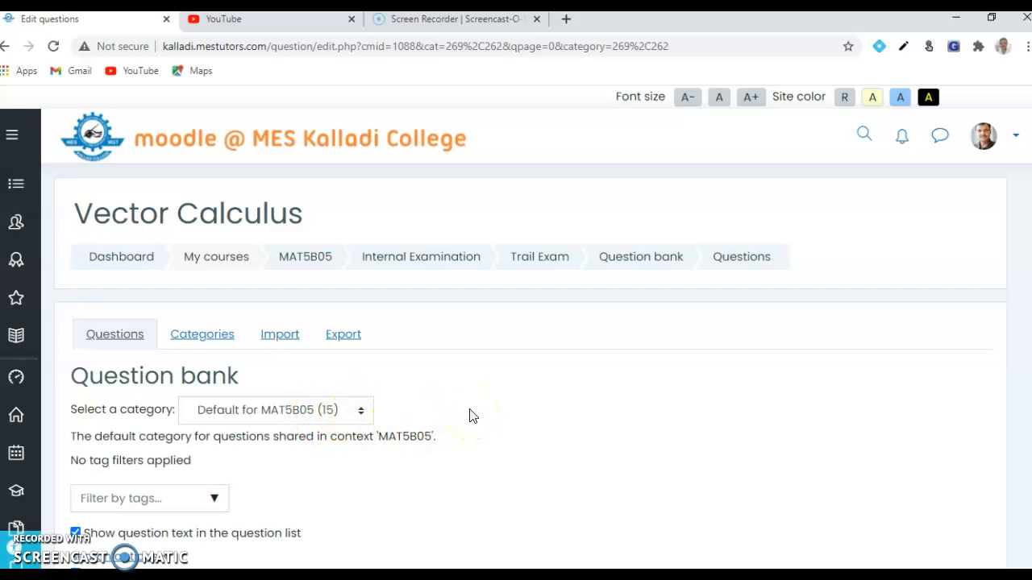
scroll(689, 453, down, 10)
scroll(690, 453, up, 10)
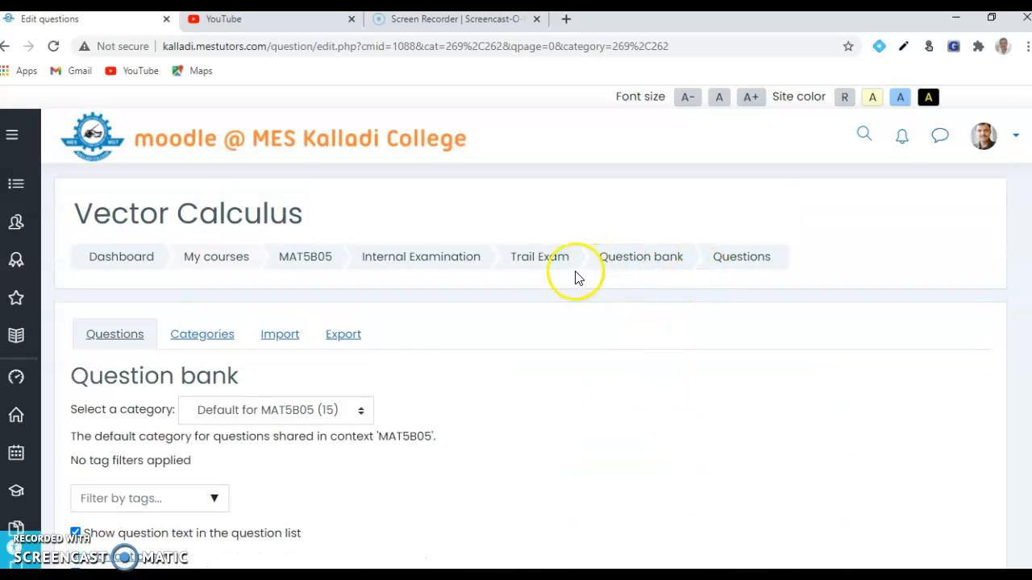
Step: Open the Trail Exam quiz for editing and start adding questions from the question bank
click(551, 268)
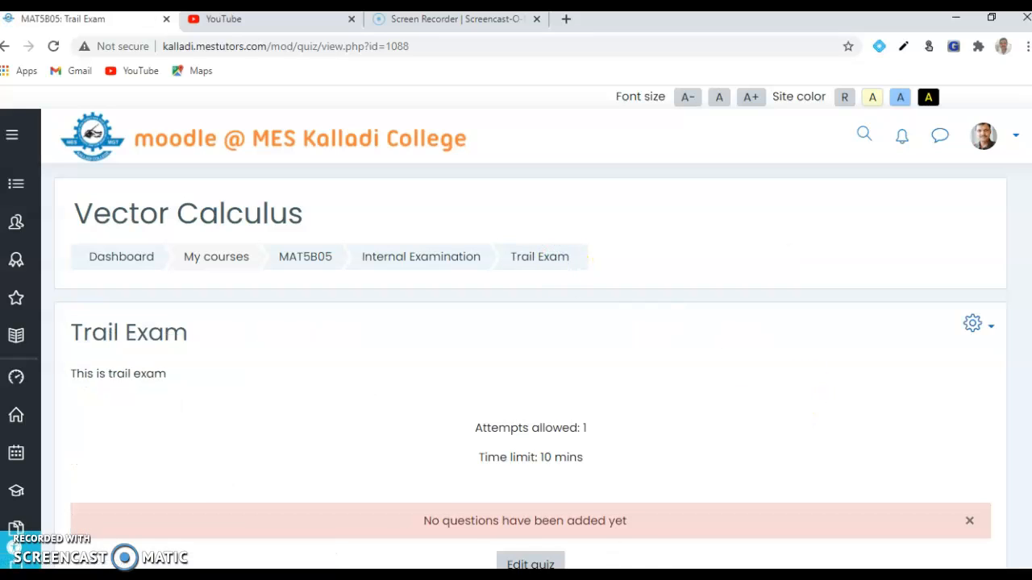
click(512, 566)
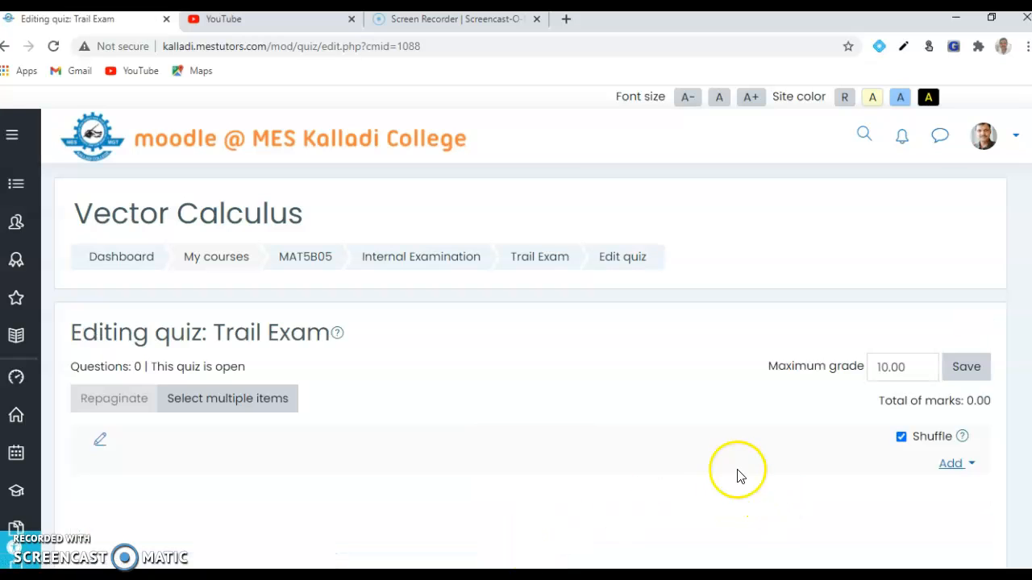
scroll(720, 474, down, 1)
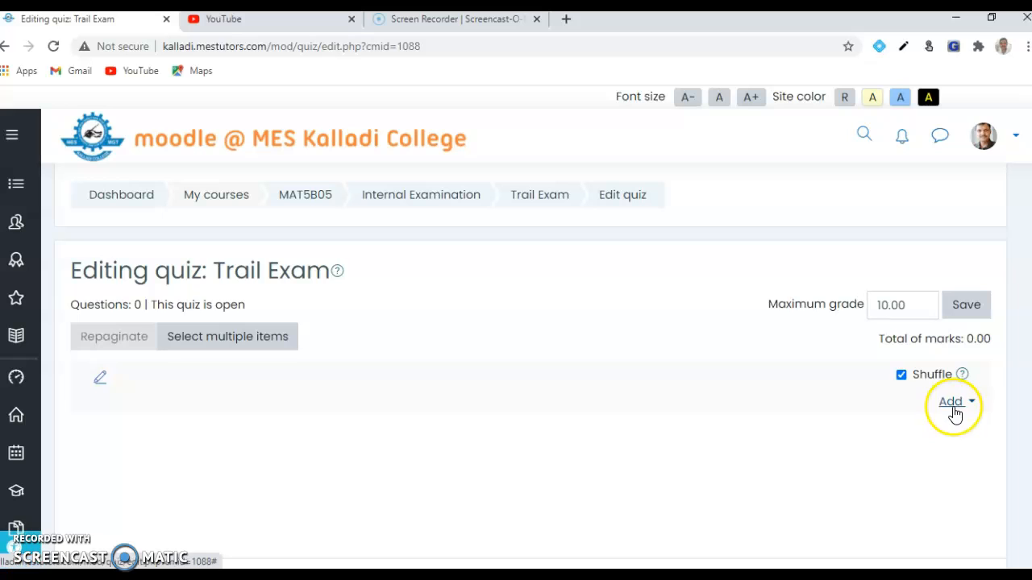
click(953, 411)
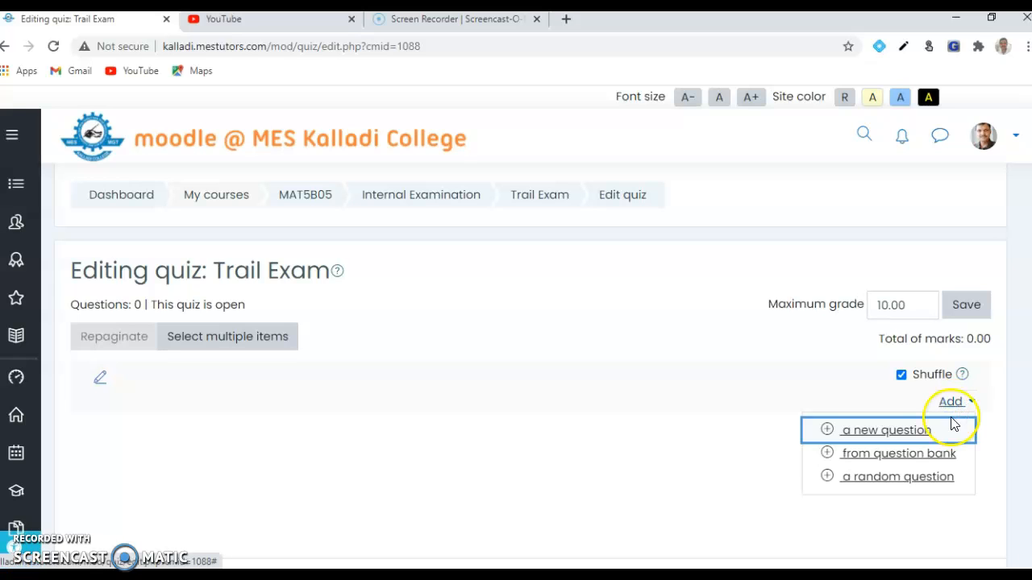
click(913, 458)
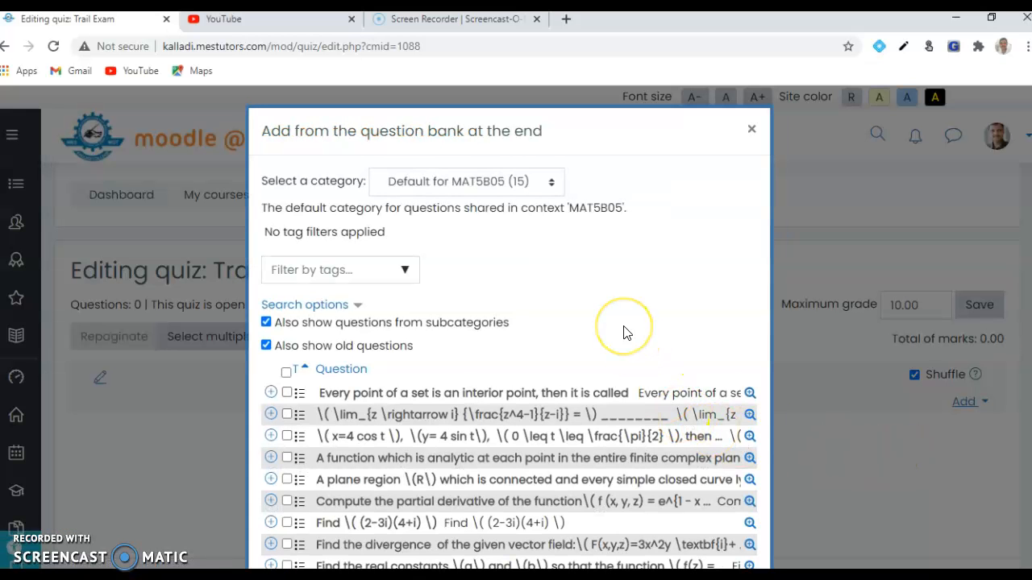
Step: Select all questions in the Default for MAT5B05 category and add them to the Trail Exam quiz
click(505, 190)
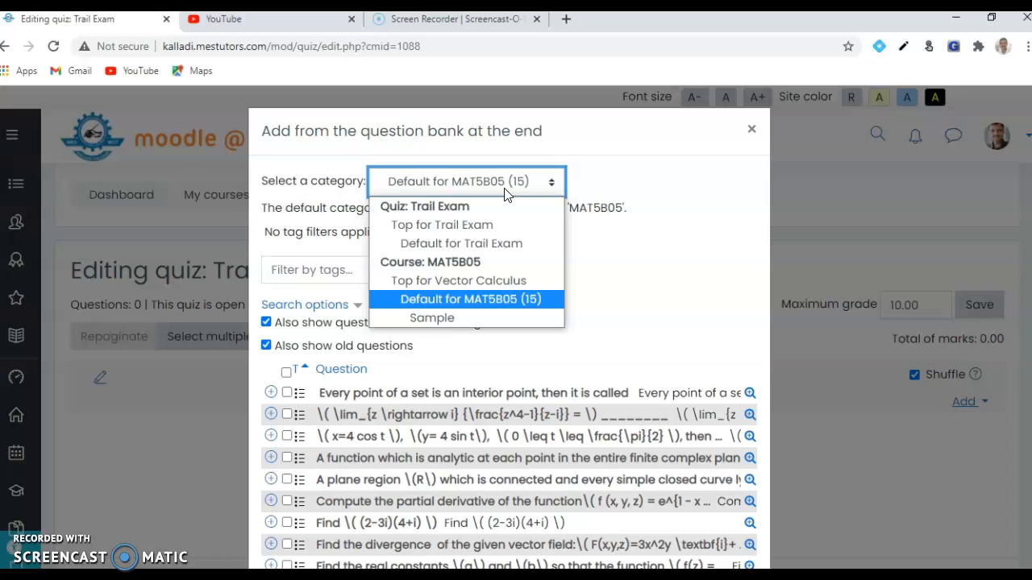
click(505, 191)
click(529, 277)
scroll(530, 276, down, 3)
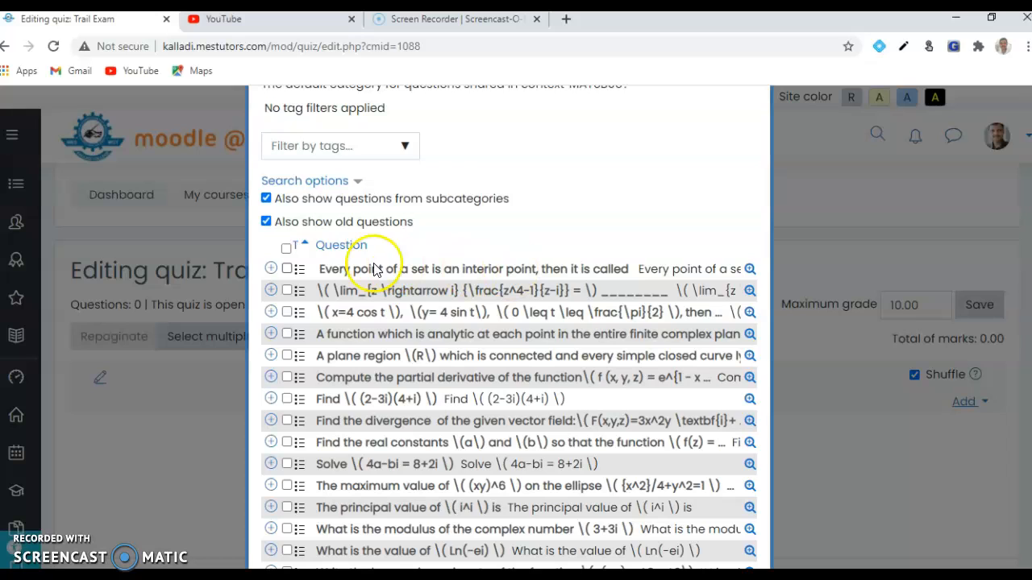
click(286, 248)
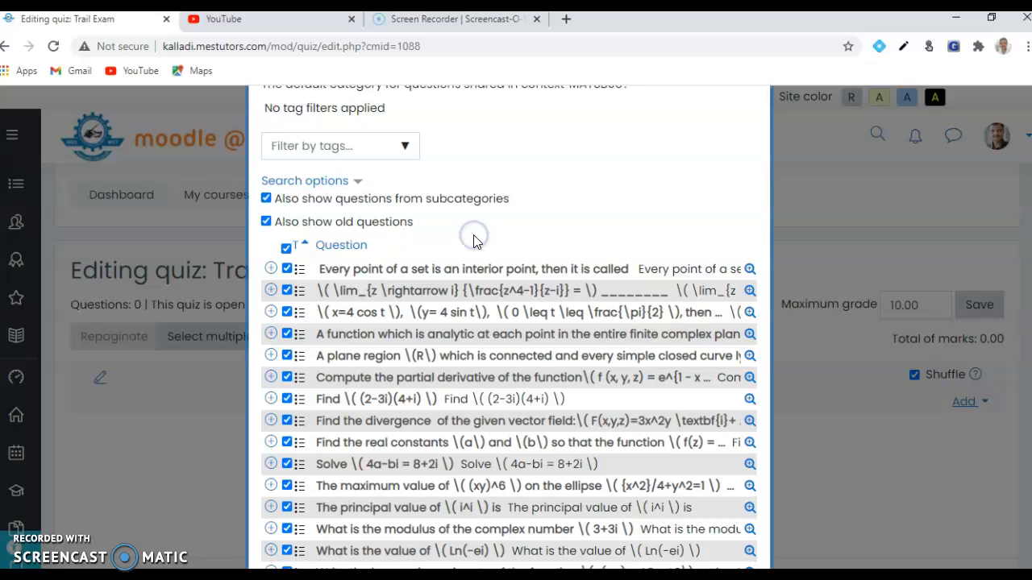
scroll(474, 239, down, 2)
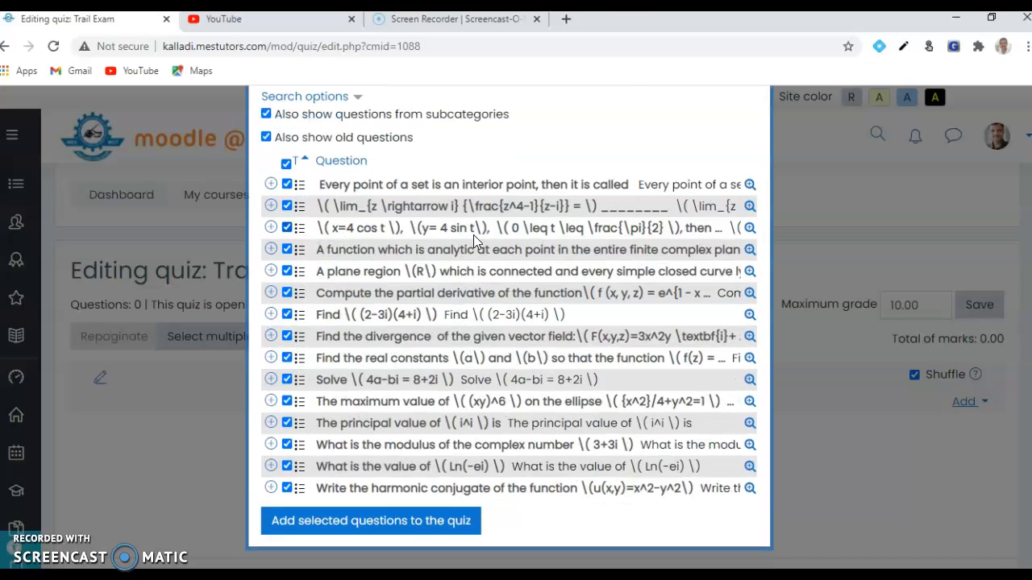
click(377, 523)
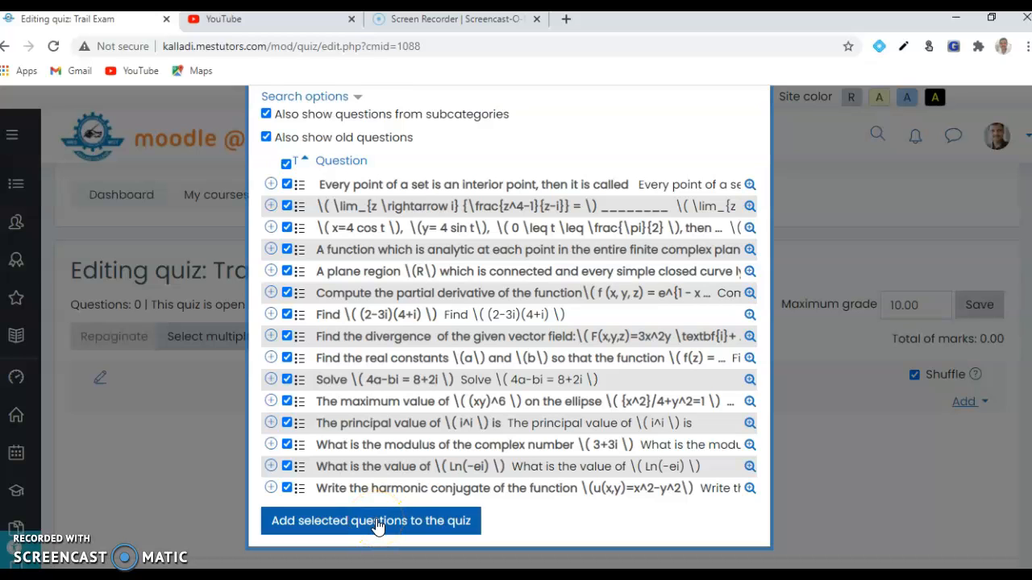
click(377, 522)
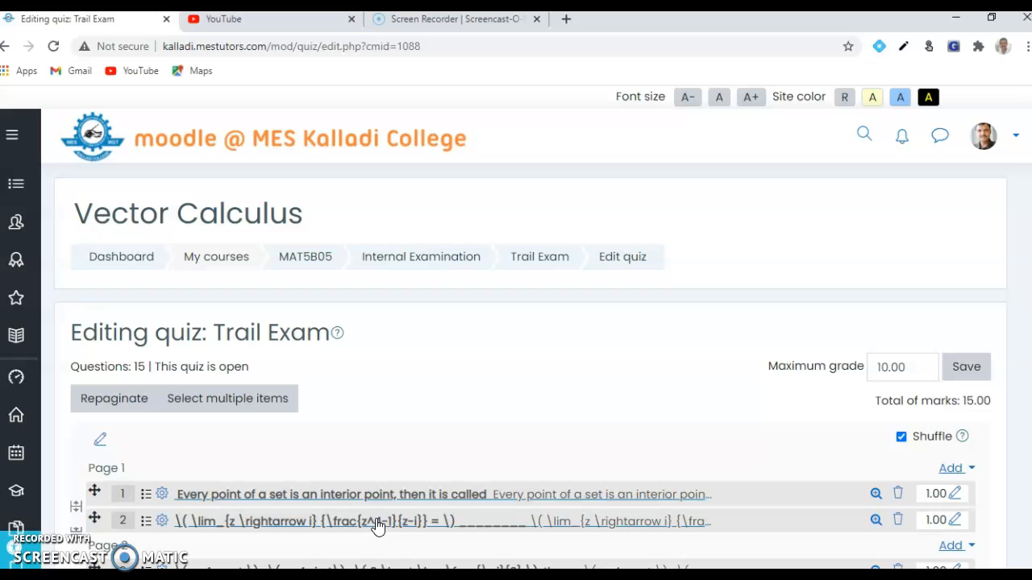
Step: Preview question 2, the limit question, from the quiz's question list, and close the preview
scroll(585, 401, down, 3)
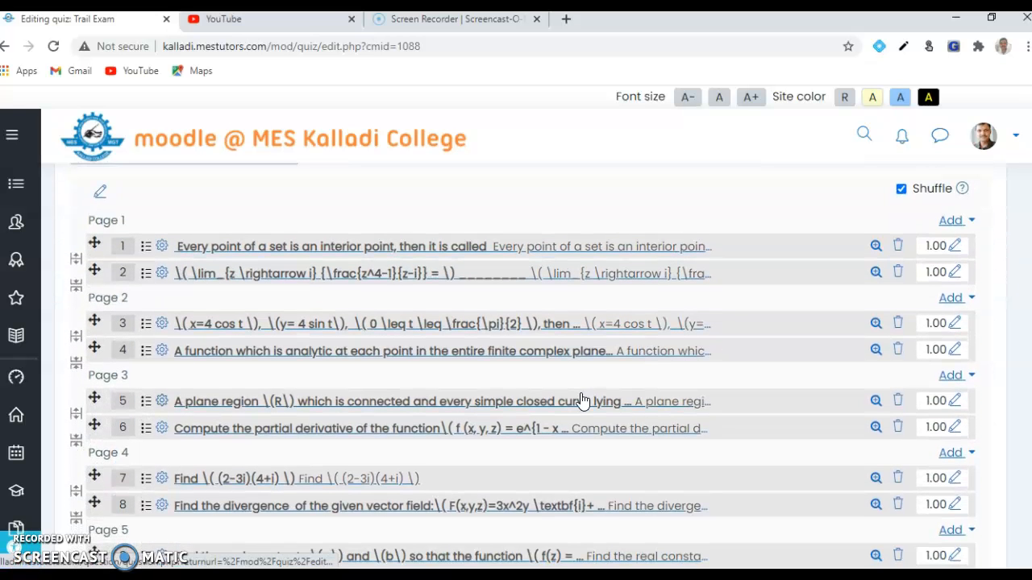
click(875, 273)
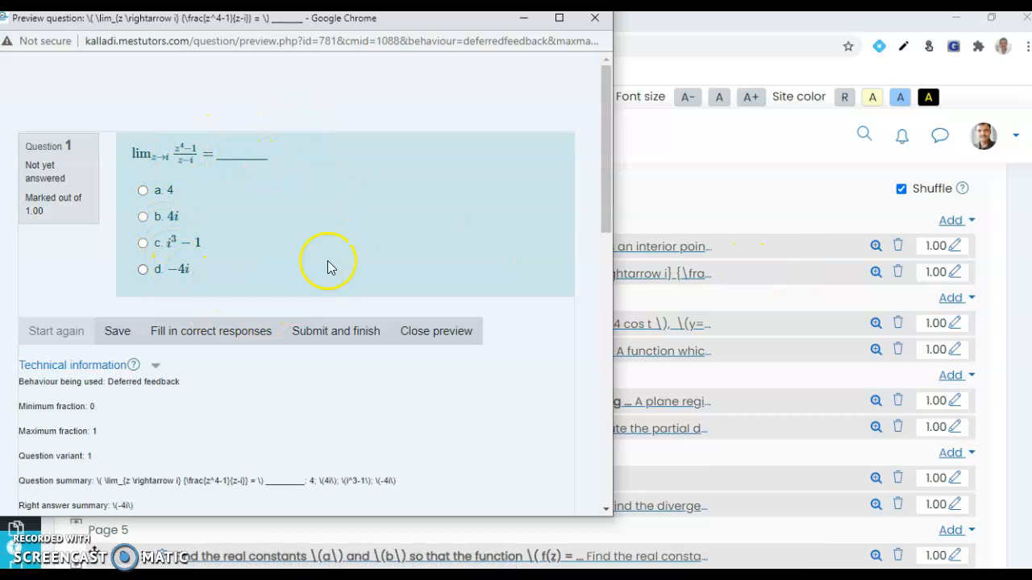
click(597, 19)
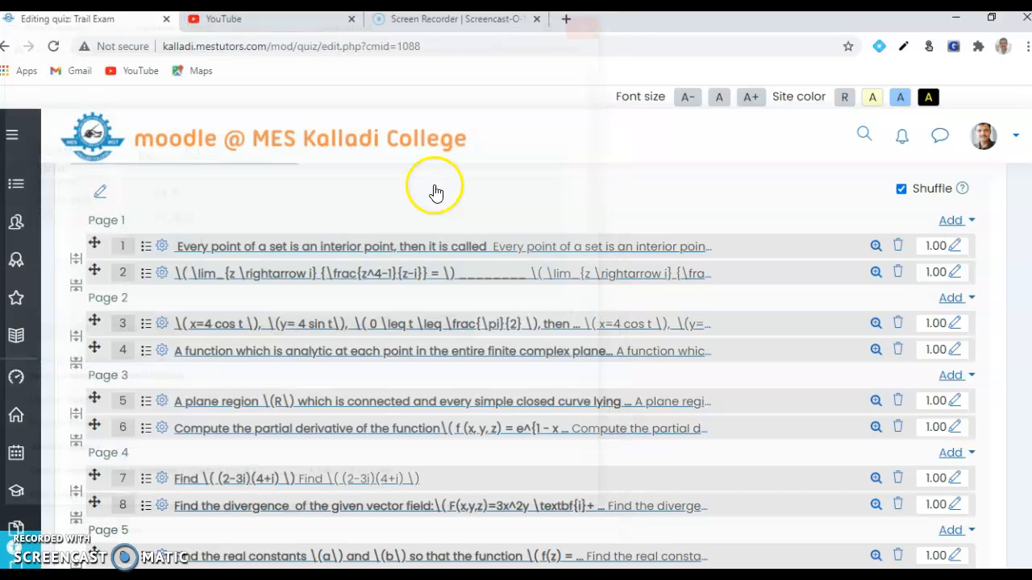